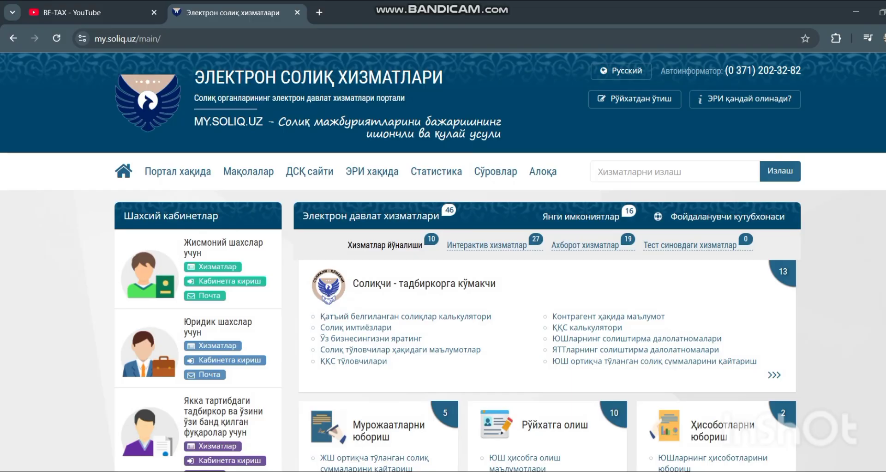
- Start the legal entities' cabinet sign-in through ESI and choose the CHILD TRACKERS GROUP MCHJ certificate by searching the key list for GROUP
click(226, 360)
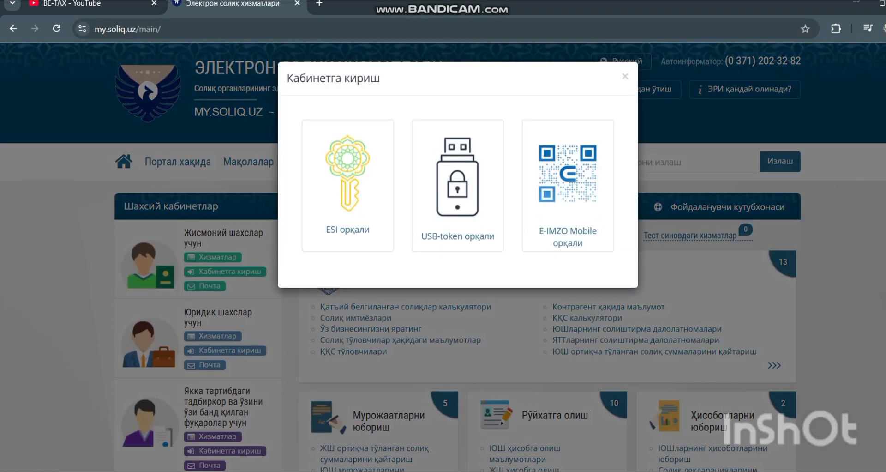
click(347, 194)
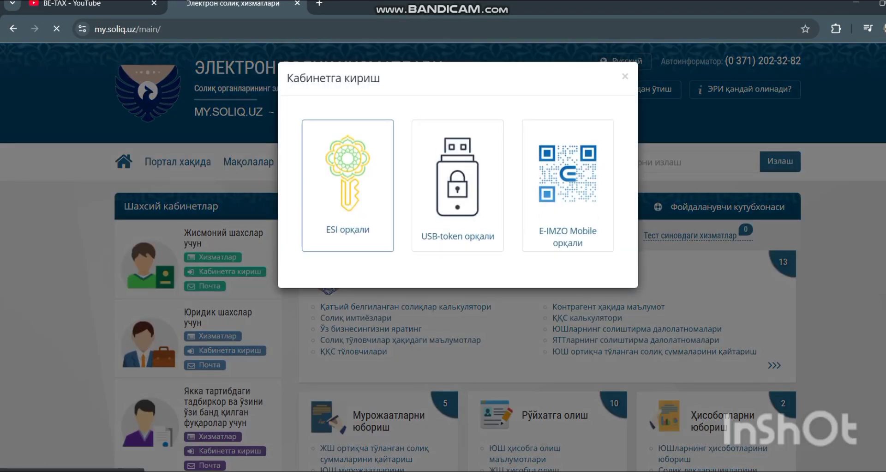
click(595, 230)
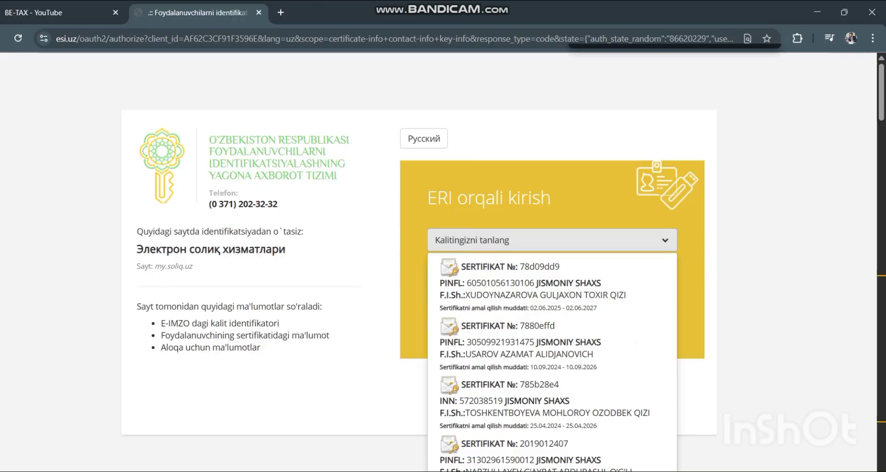
key(ctrl+f)
key(Return)
key(Return)
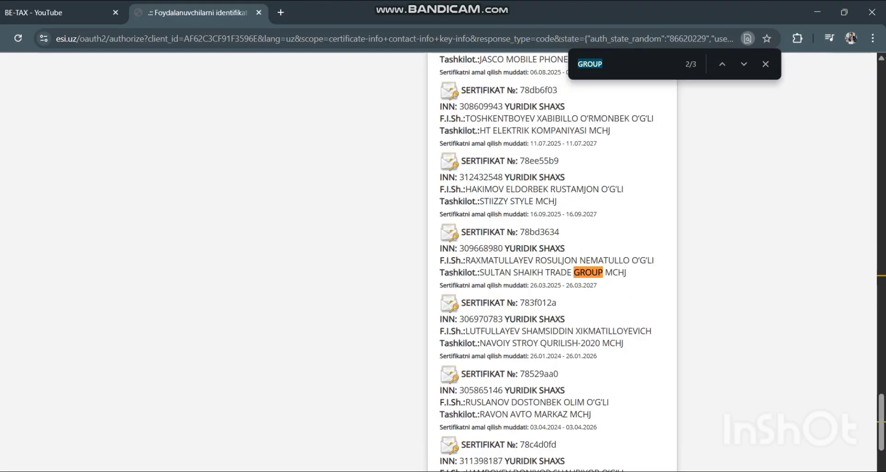
key(Return)
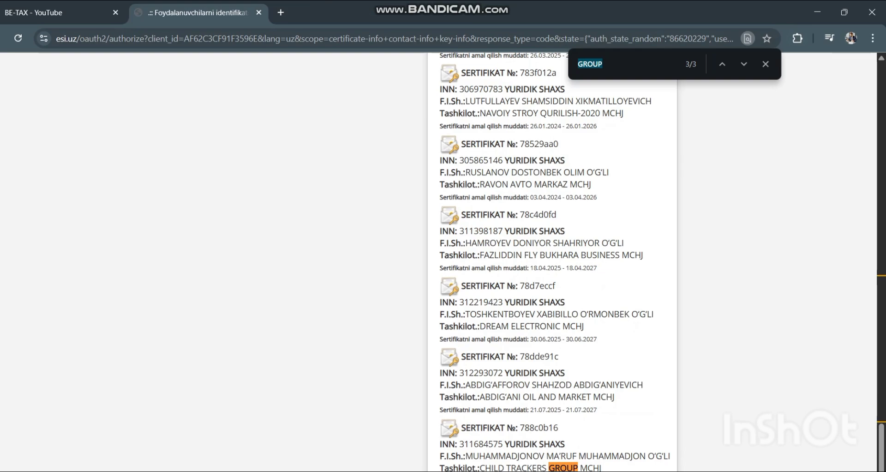
click(521, 455)
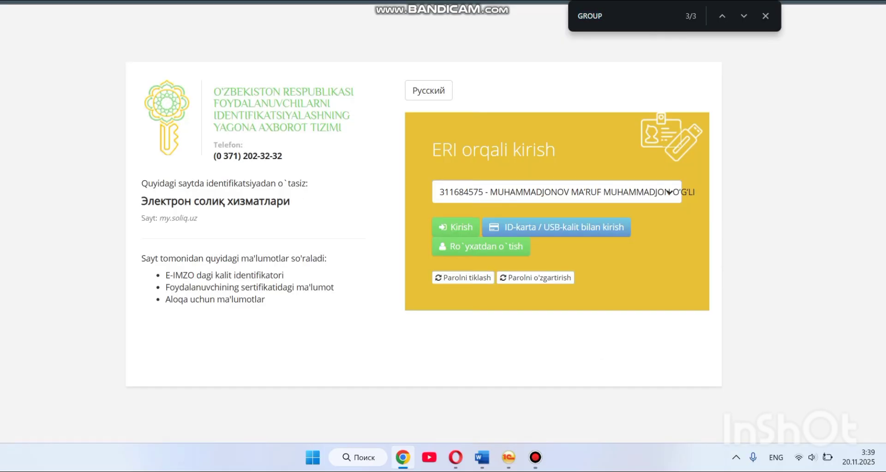
- Sign in to the cabinet with the chosen certificate, entering the key password
click(456, 227)
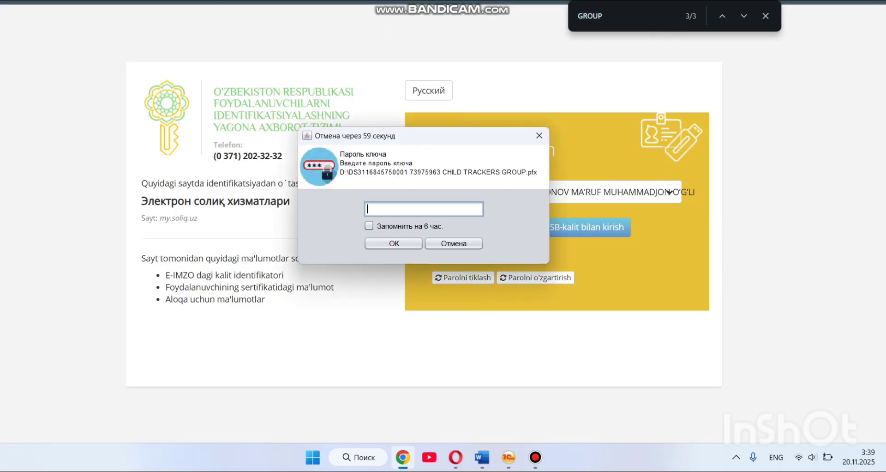
text(********)
key(Return)
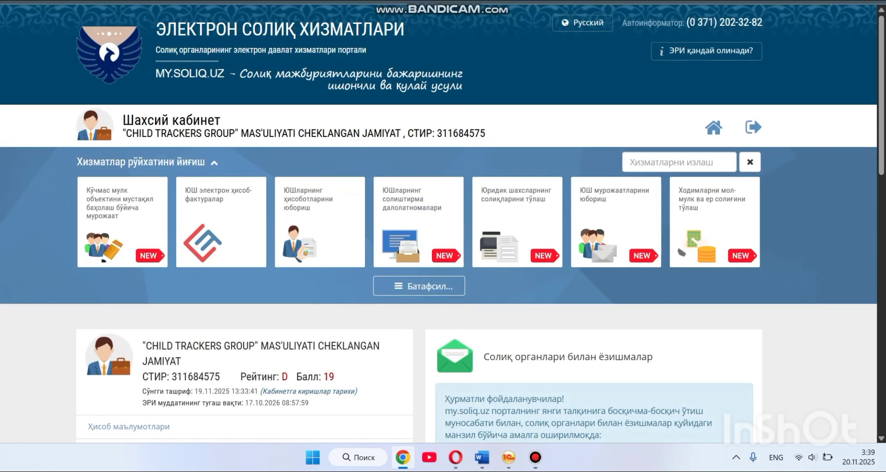
- Open the legal entities' report submission service and download the attachment of the October 2025 11101_18 report from the journal
click(320, 221)
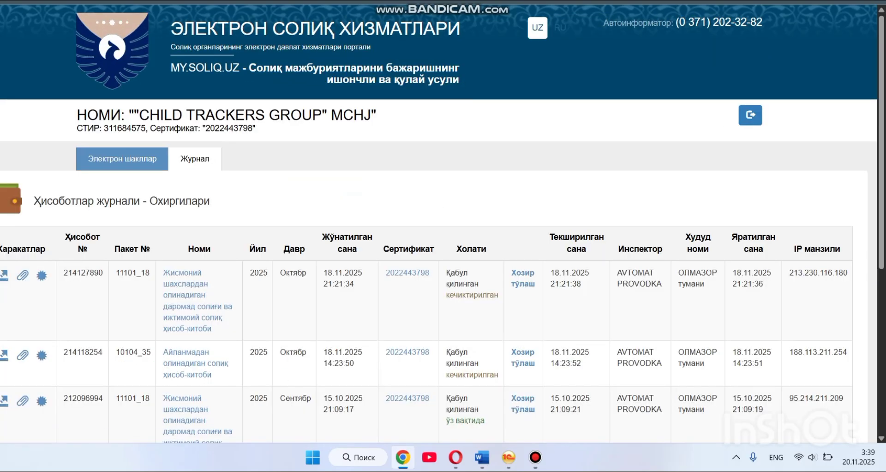
scroll(438, 224, down, 6)
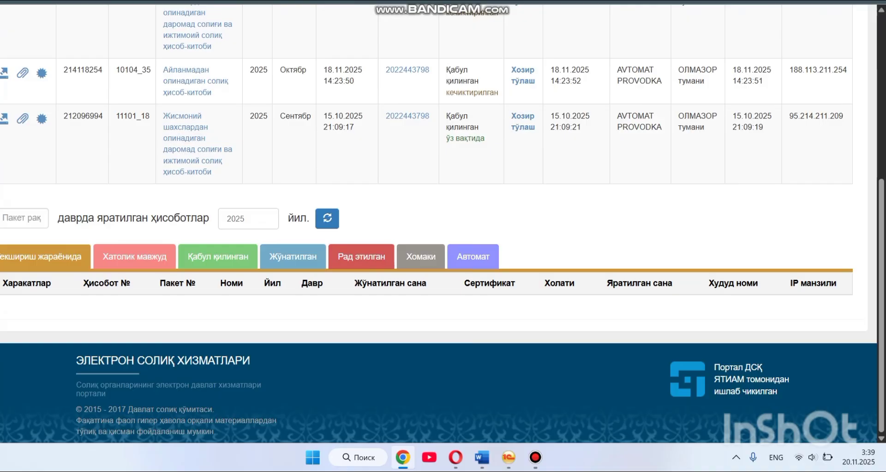
scroll(438, 224, up, 4)
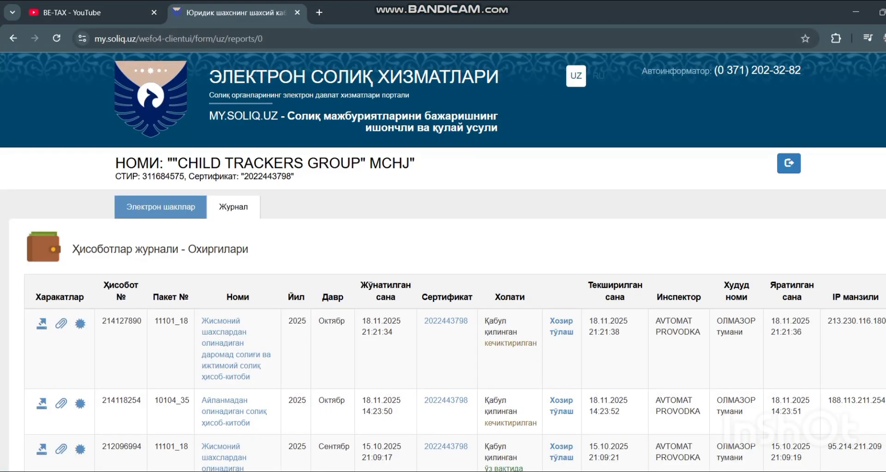
scroll(443, 262, down, 4)
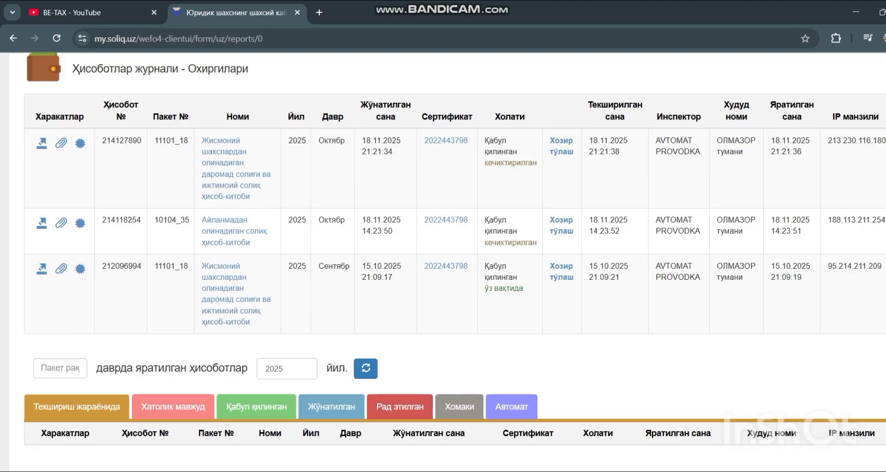
scroll(443, 262, up, 4)
scroll(443, 262, down, 4)
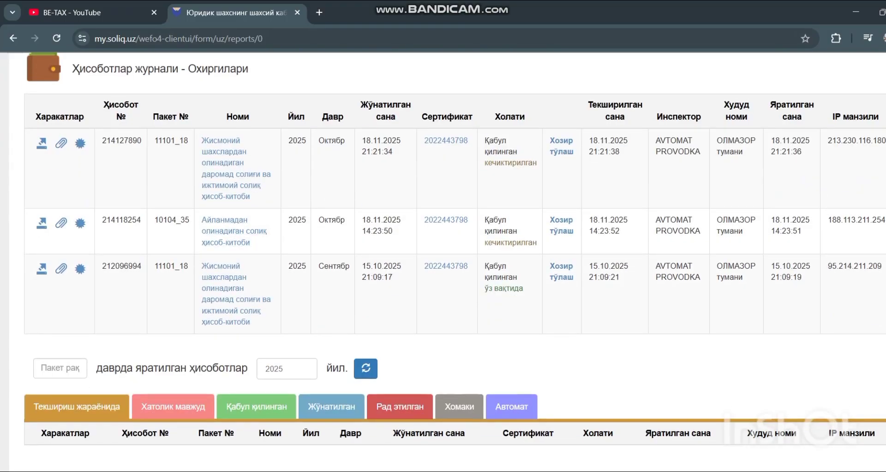
scroll(442, 262, up, 4)
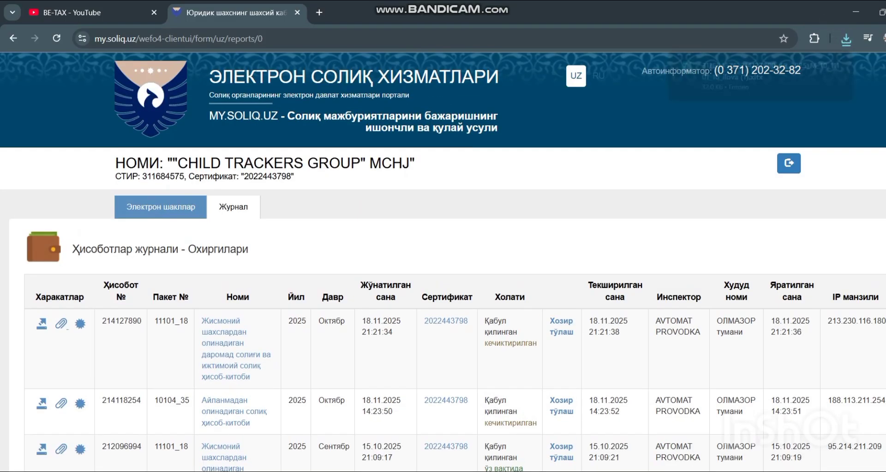
- Open the electronic form 11101_18, valid from 01.01.2025, from tax report group 111 for personal income tax
click(160, 207)
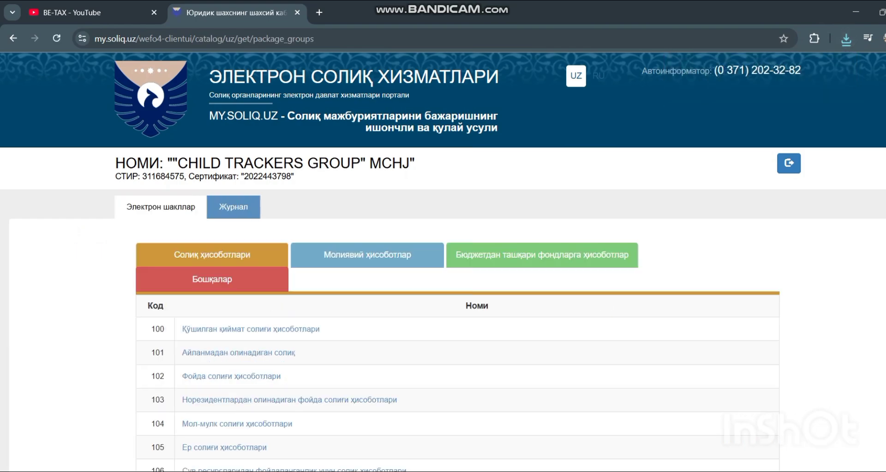
scroll(300, 288, down, 6)
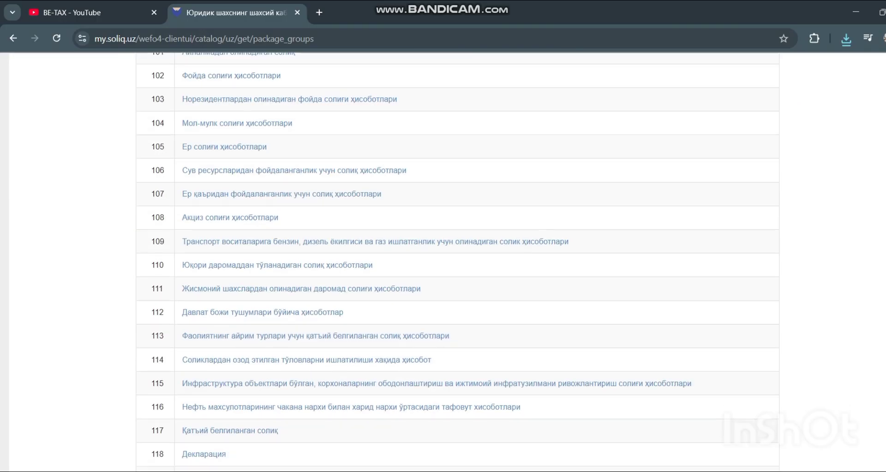
click(301, 289)
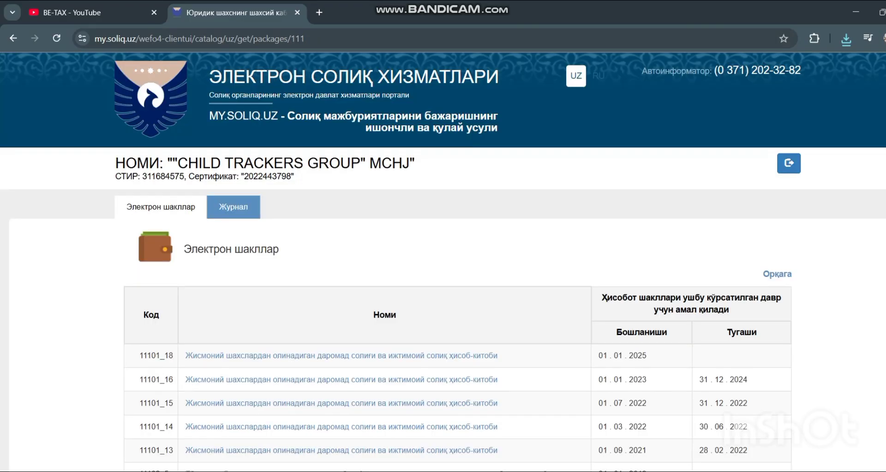
scroll(323, 277, down, 3)
click(323, 236)
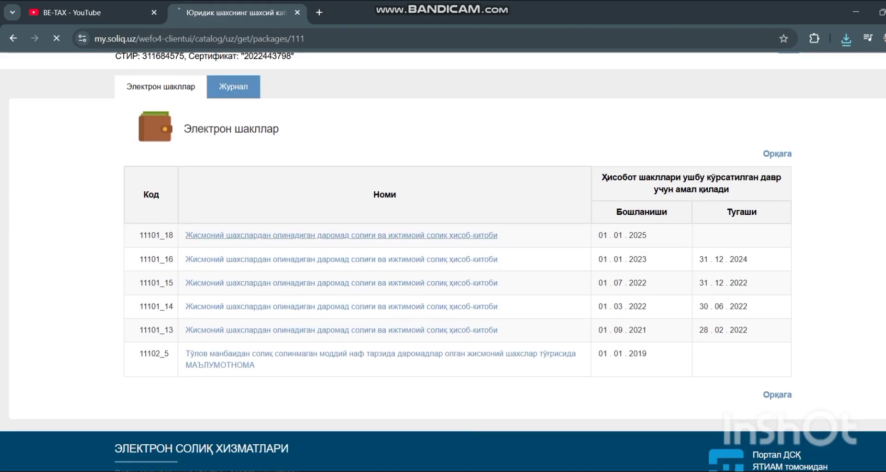
scroll(323, 236, down, 3)
- Set the report details to tax 46 (Жисмоний шахслардан олинадиган даромад солиғи), type Ҳисобот, year 2025 and period Октябр
click(277, 117)
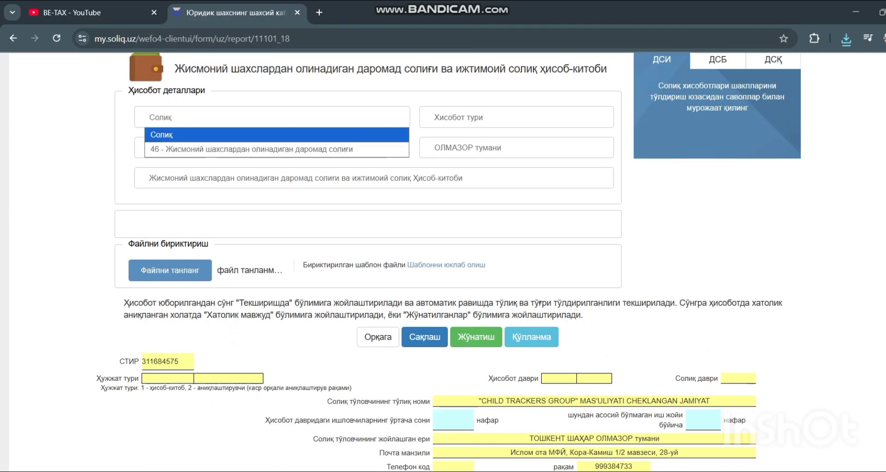
click(277, 149)
click(515, 117)
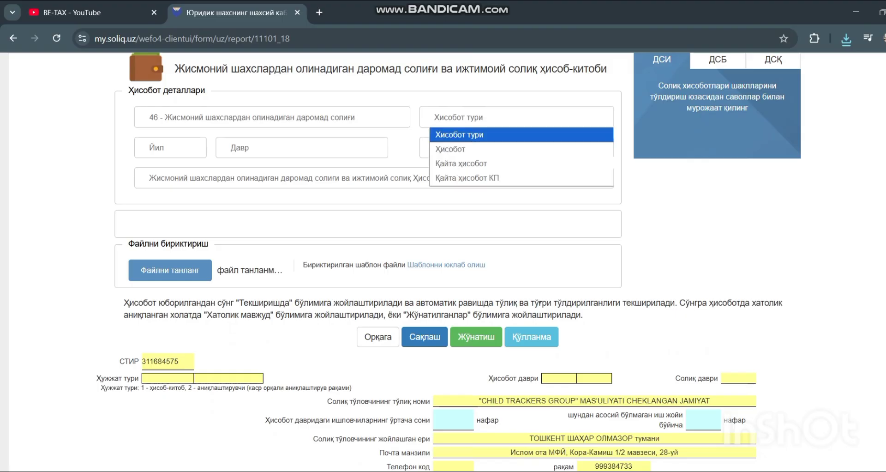
click(485, 148)
click(170, 147)
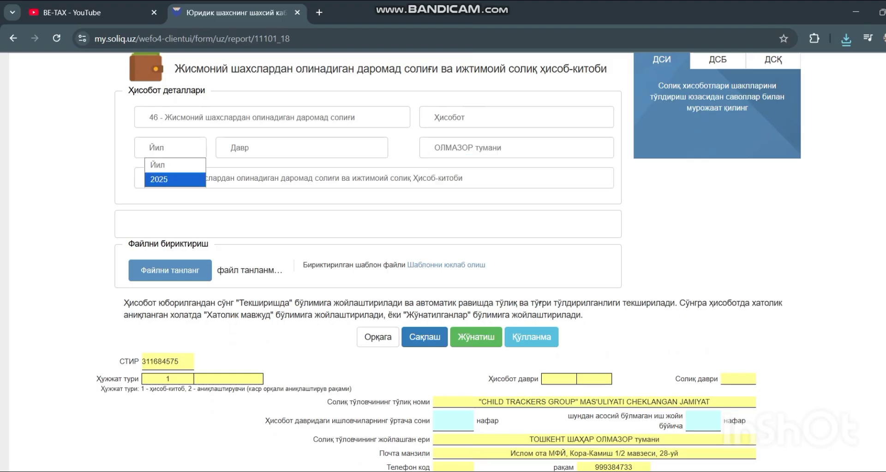
click(159, 179)
click(302, 147)
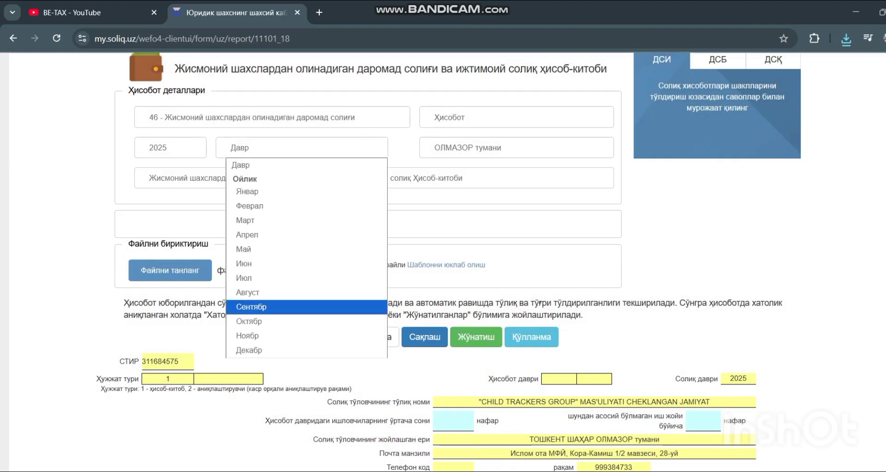
click(248, 321)
- Open the downloaded 11101_18_ilova (1).xltx attachment in Excel and look through the notes and employee rows on sheet list01
scroll(249, 321, down, 5)
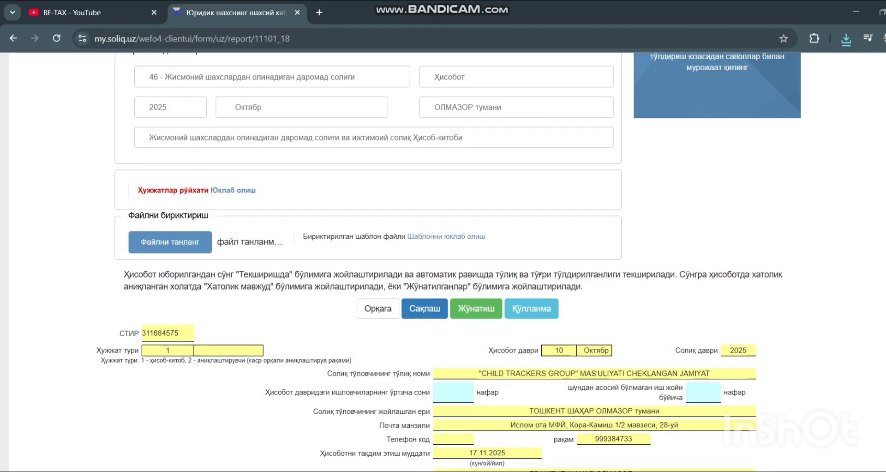
scroll(443, 263, up, 8)
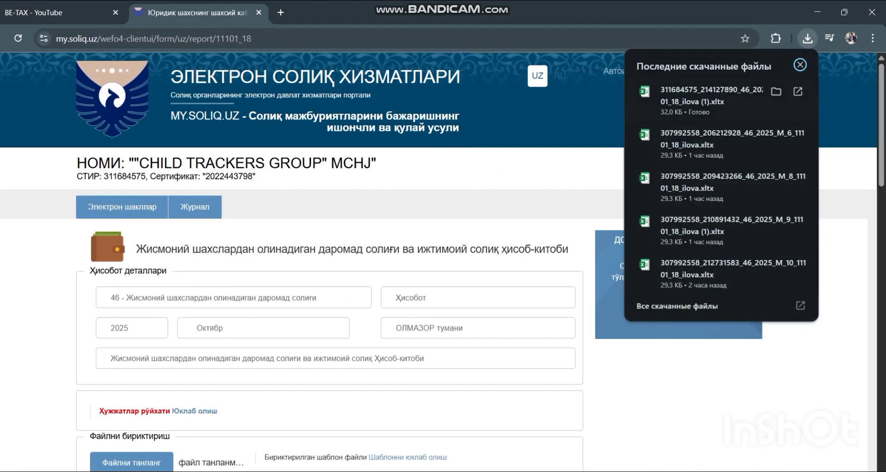
click(710, 99)
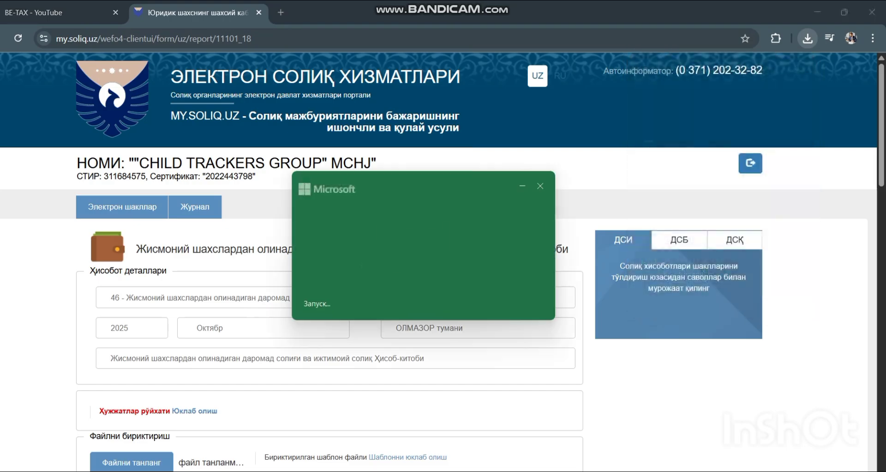
scroll(443, 295, down, 5)
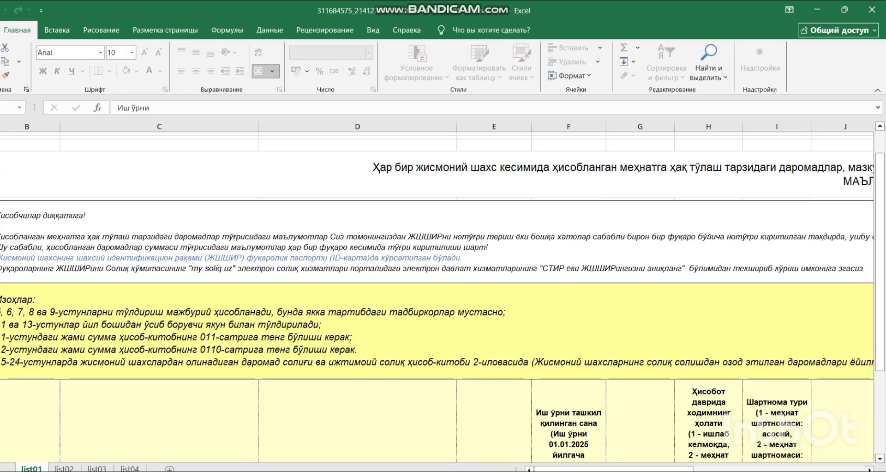
scroll(443, 295, up, 2)
scroll(443, 277, up, 3)
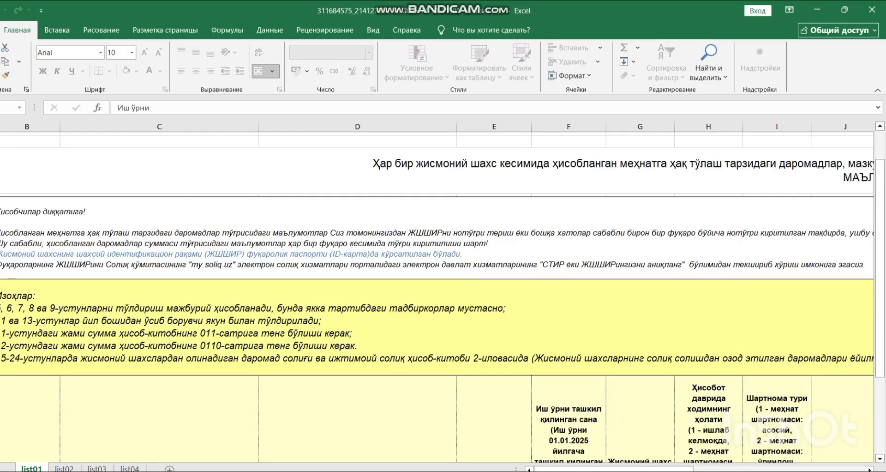
scroll(443, 277, down, 5)
scroll(443, 250, up, 4)
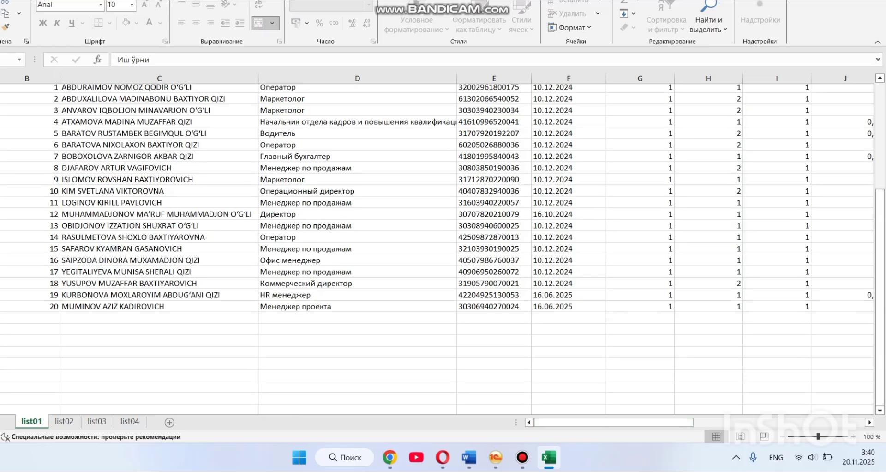
scroll(443, 249, down, 2)
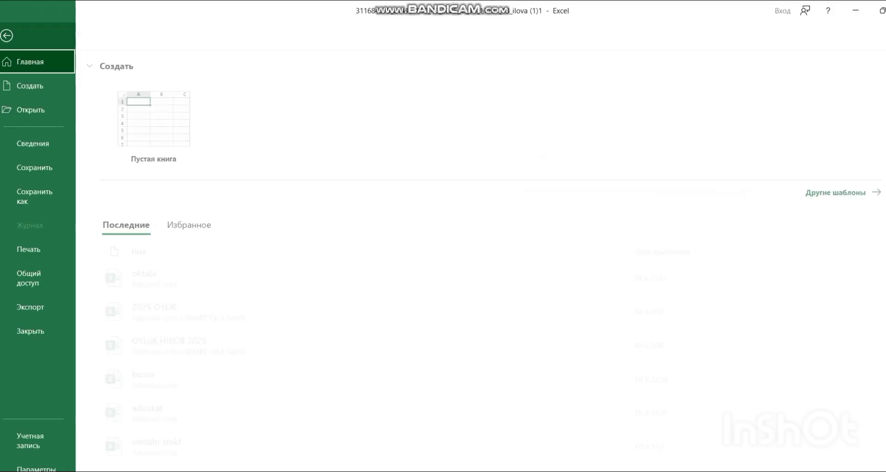
- Remove the protection from sheet list01 through the workbook information, entering the sheet password
click(17, 29)
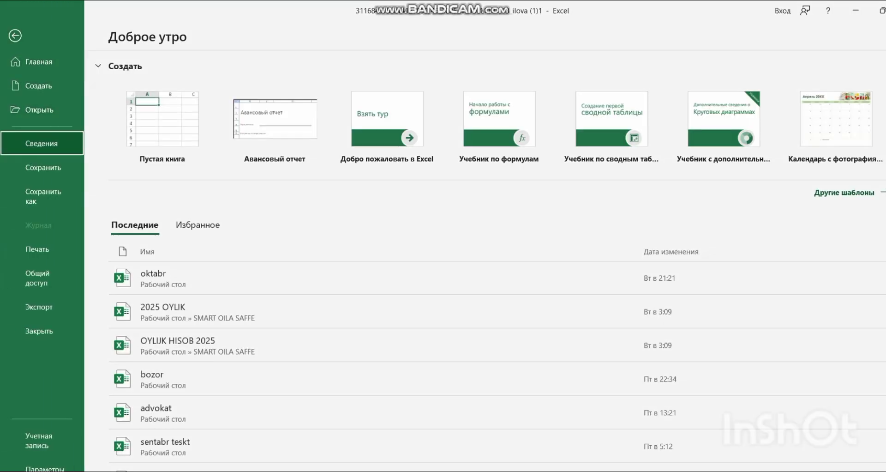
click(41, 143)
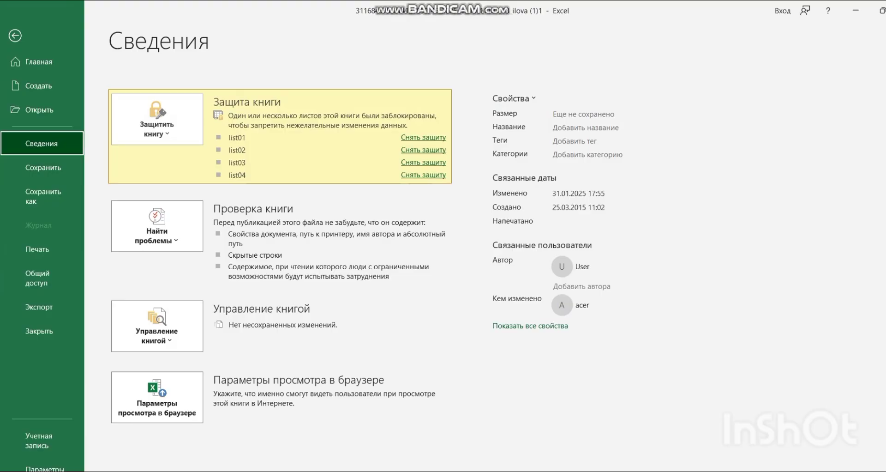
click(423, 137)
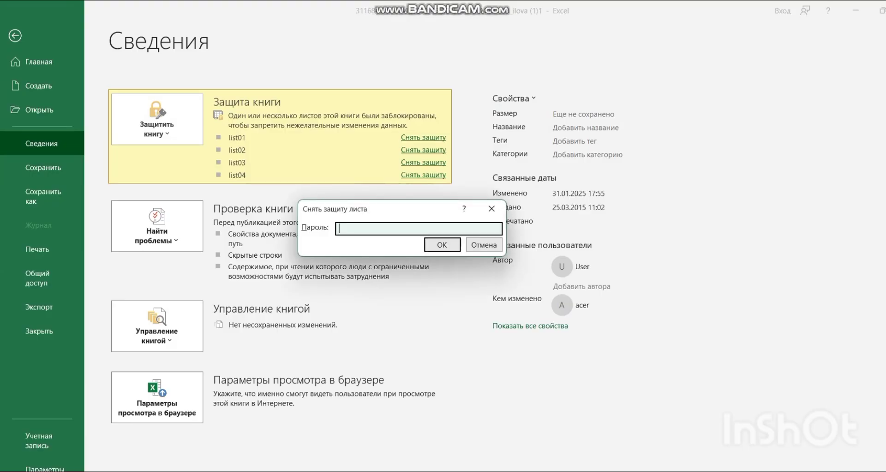
text(•••••)
key(Return)
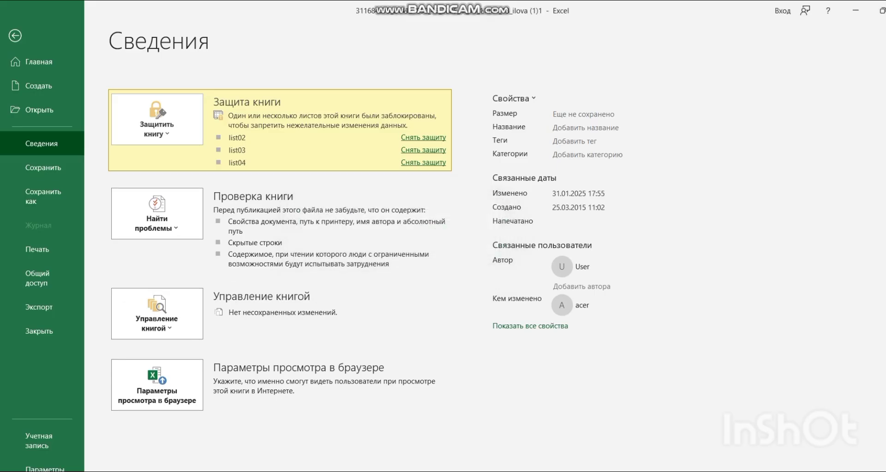
- Remove the protection from sheet list02, entering the sheet password
click(423, 137)
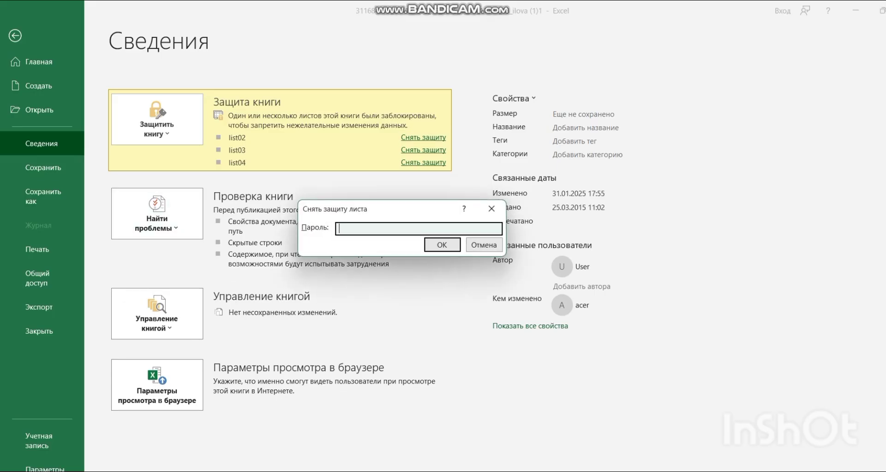
text(•••••)
key(Return)
- Remove the protection from the remaining sheets list03 and list04, entering the sheet password, and return to the worksheet
click(423, 137)
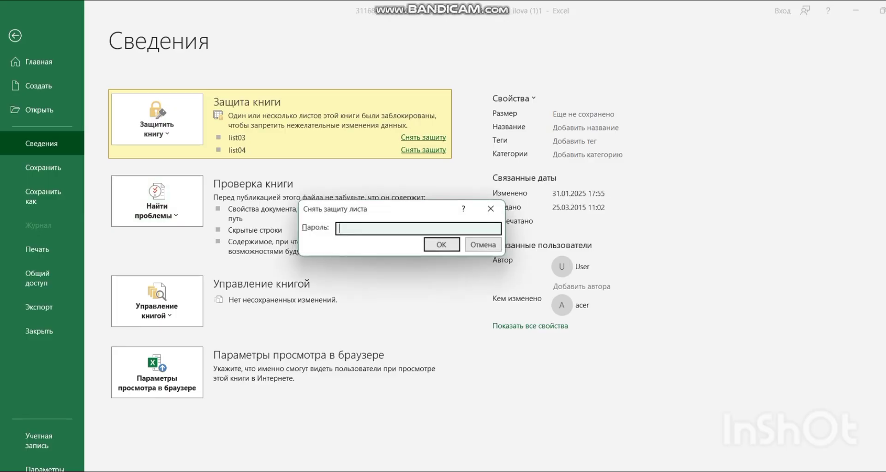
text(•••••)
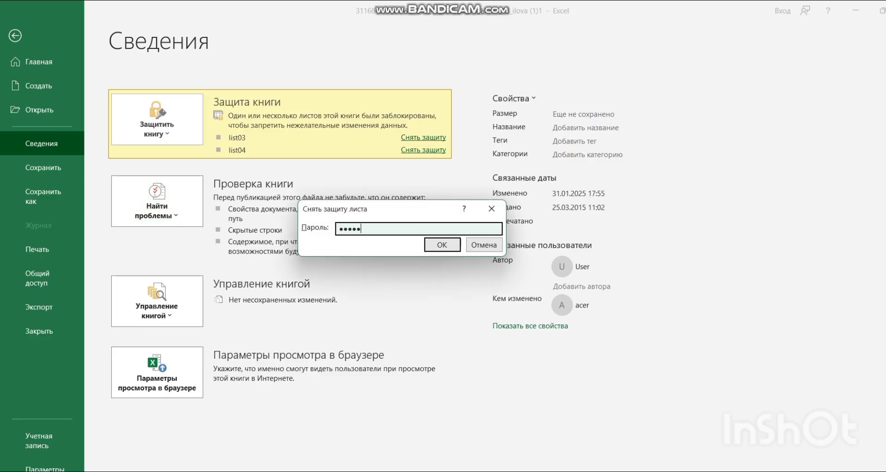
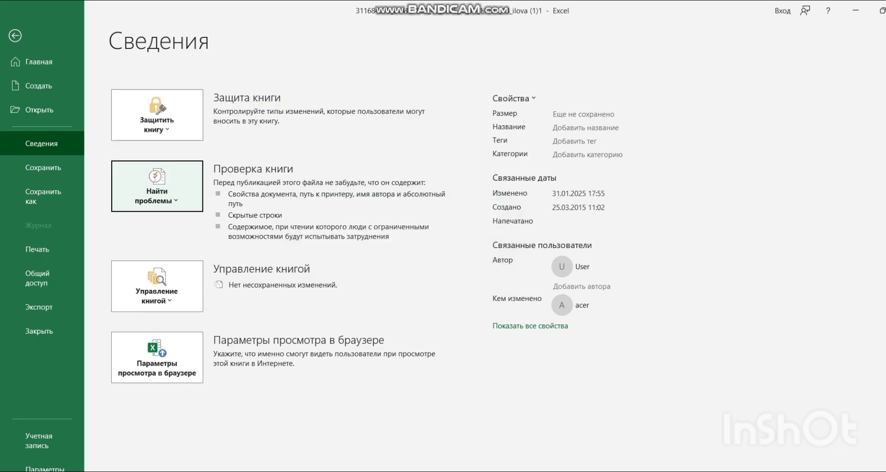
click(15, 36)
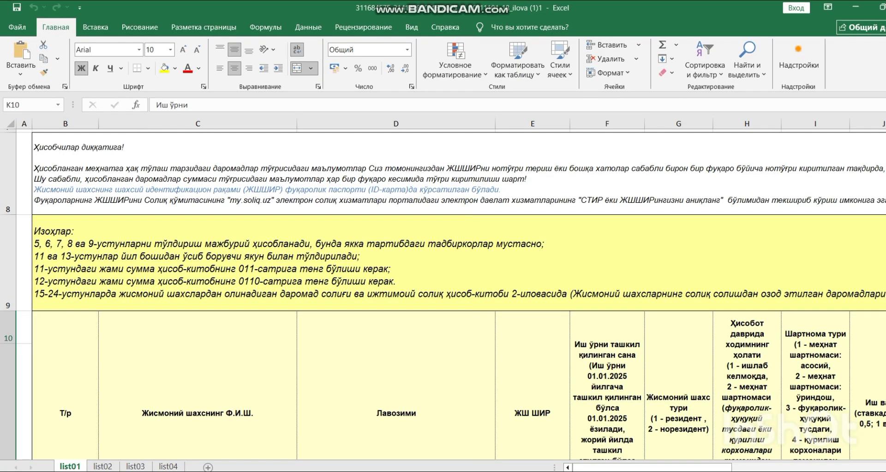
- Look through the employee rows on sheet list01, including the income, calculated tax and benefit ID columns with their headings
scroll(443, 249, down, 5)
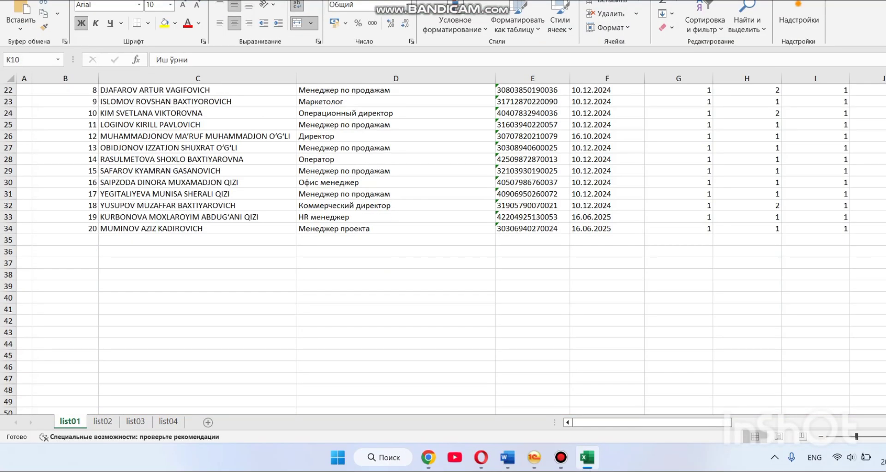
scroll(443, 250, up, 2)
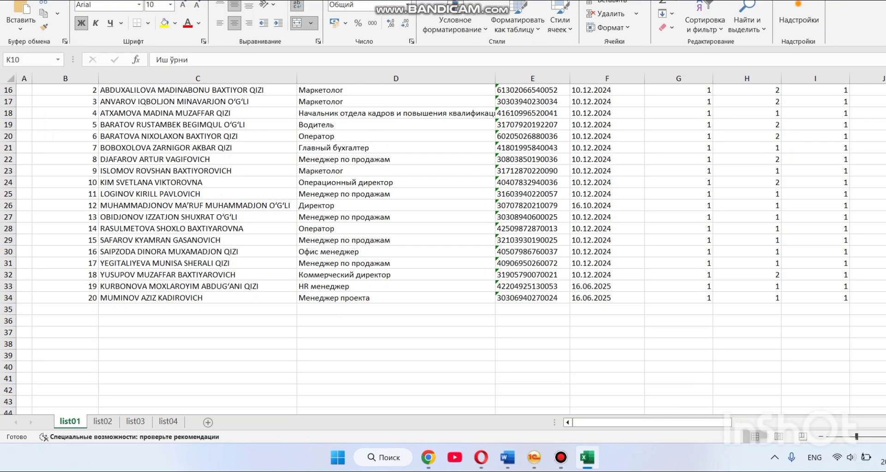
scroll(443, 249, up, 2)
scroll(443, 249, down, 2)
scroll(443, 249, up, 1)
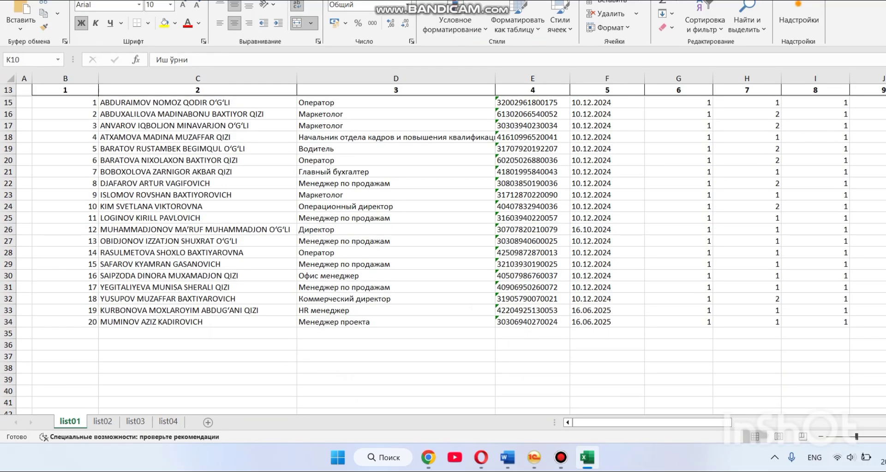
drag(651, 421, 708, 421)
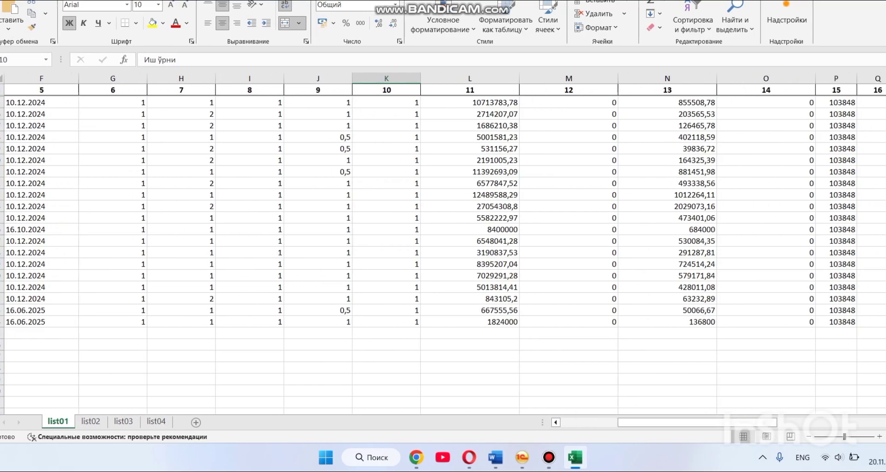
scroll(443, 250, up, 3)
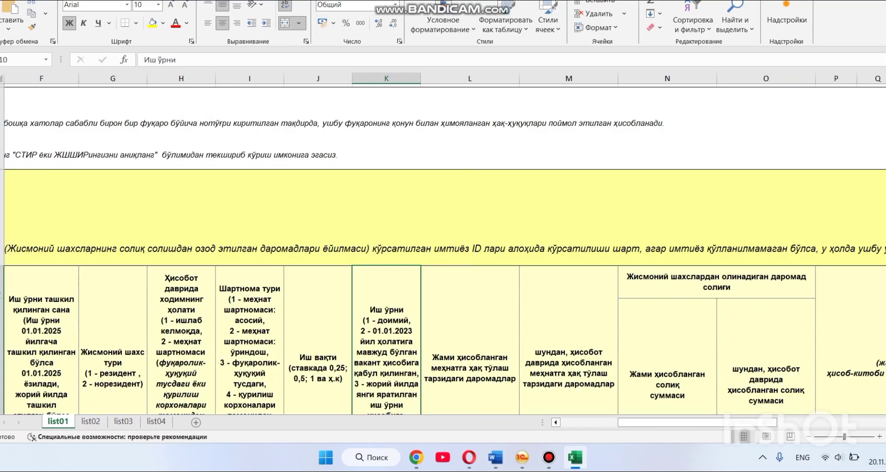
scroll(443, 250, down, 3)
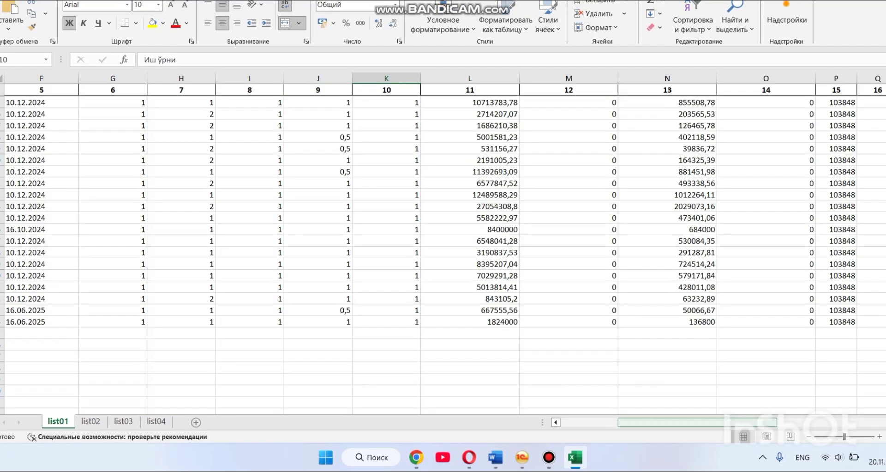
drag(697, 426, 731, 421)
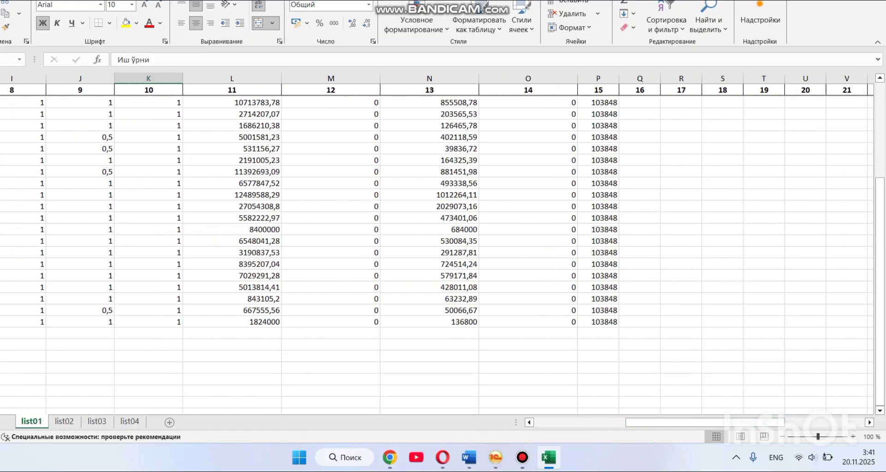
scroll(437, 248, up, 5)
scroll(436, 248, down, 5)
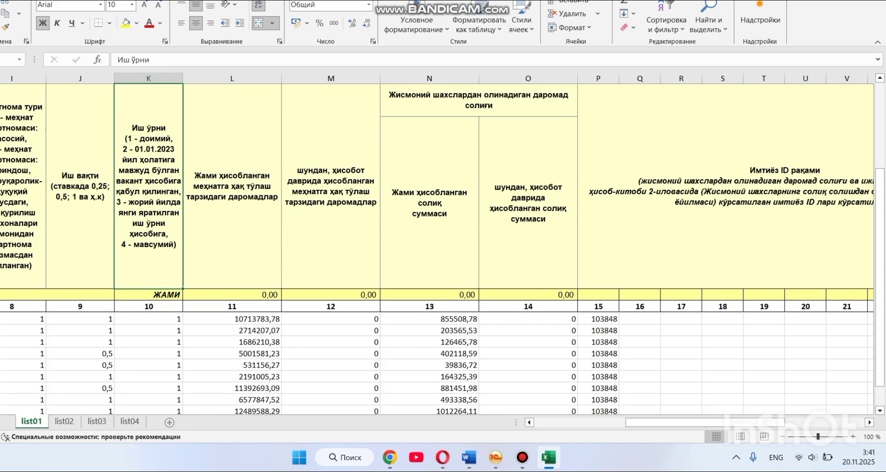
scroll(437, 248, down, 5)
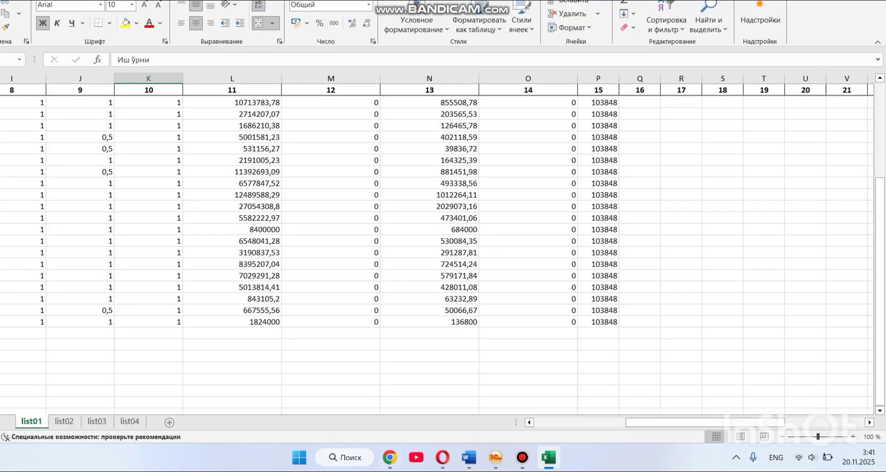
- Switch to the my.soliq.uz report in Chrome and choose the annex Илова. № 2 Жисмоний шахсларнинг солиқ солишдан озод этилган даромадлари ёйилмаси
click(390, 456)
scroll(335, 231, down, 3)
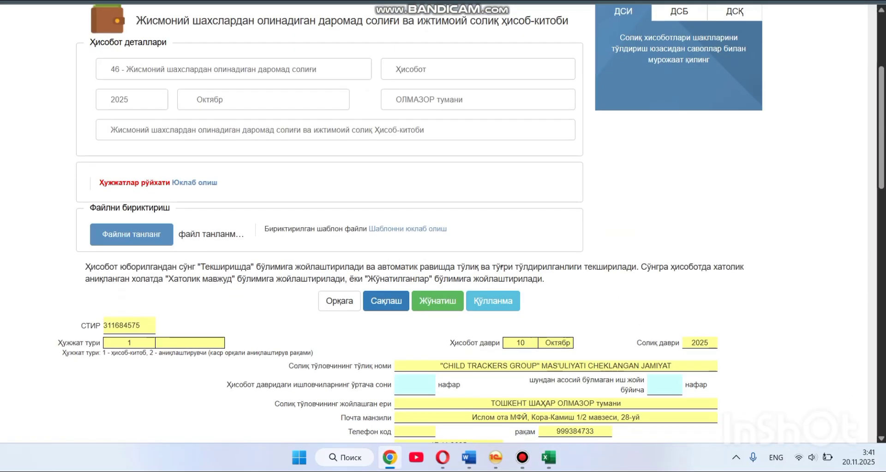
click(335, 131)
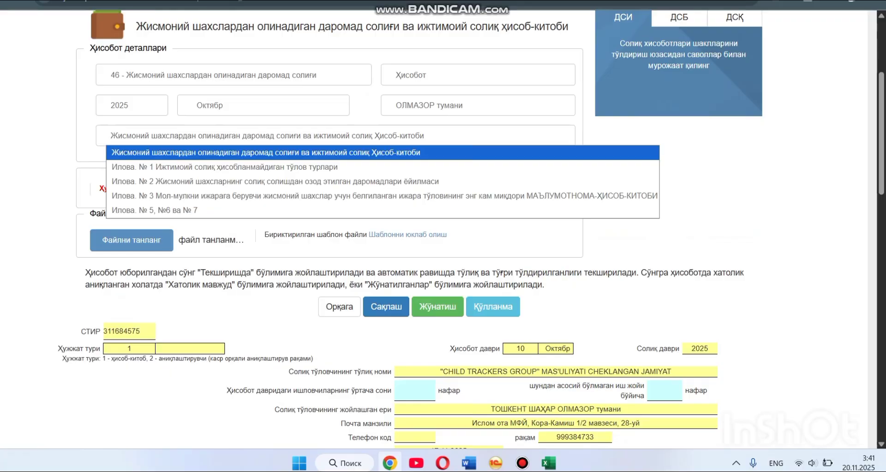
key(Down)
key(Down)
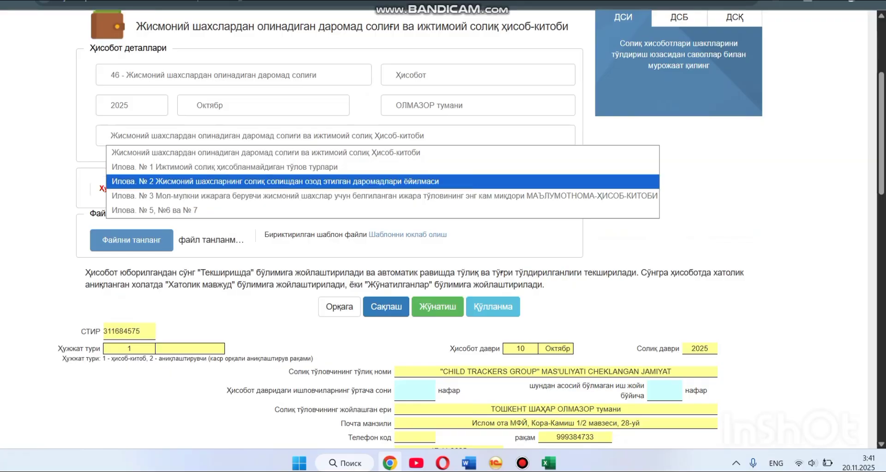
key(Return)
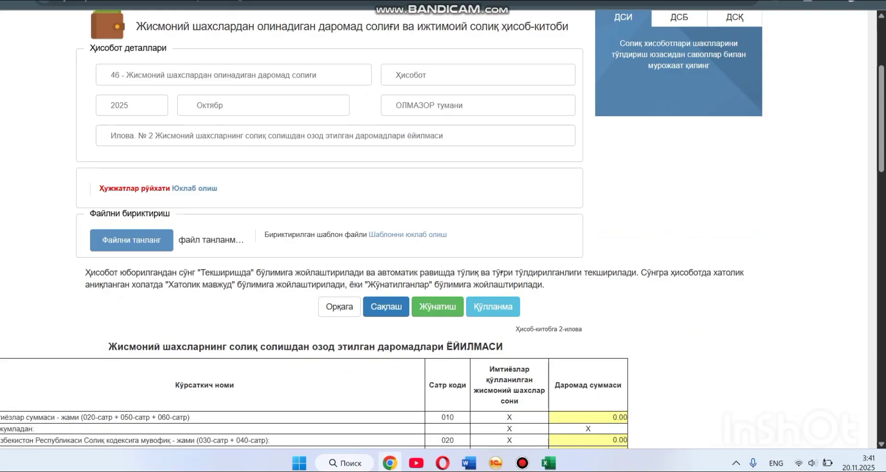
- Look through the annex № 2 table of exempt incomes, from the 030 and 040 groups to the 050 and 060 groups
scroll(443, 230, down, 8)
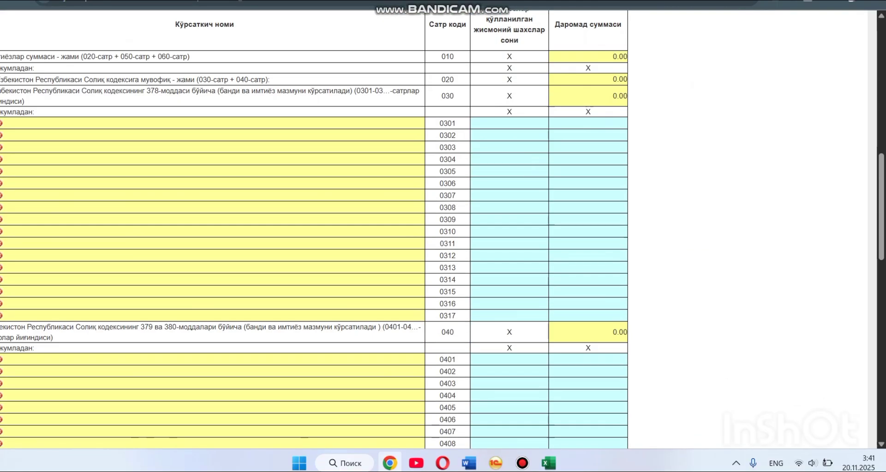
scroll(314, 231, down, 6)
scroll(314, 231, up, 4)
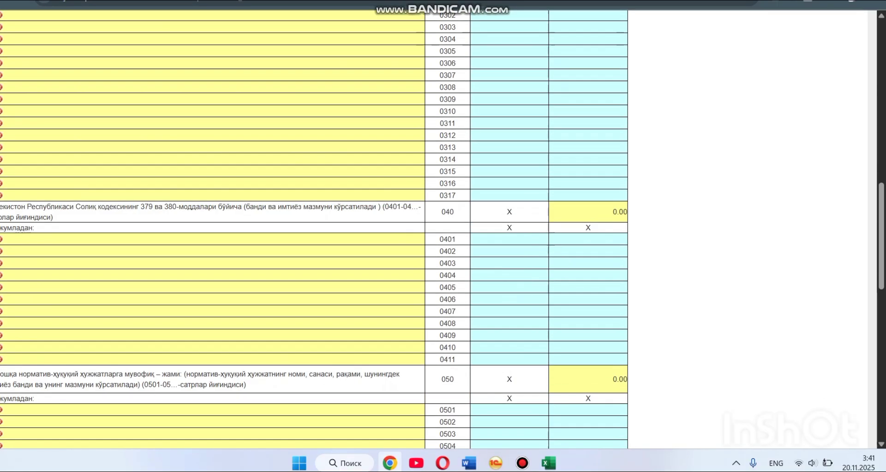
scroll(314, 231, up, 4)
scroll(314, 231, down, 3)
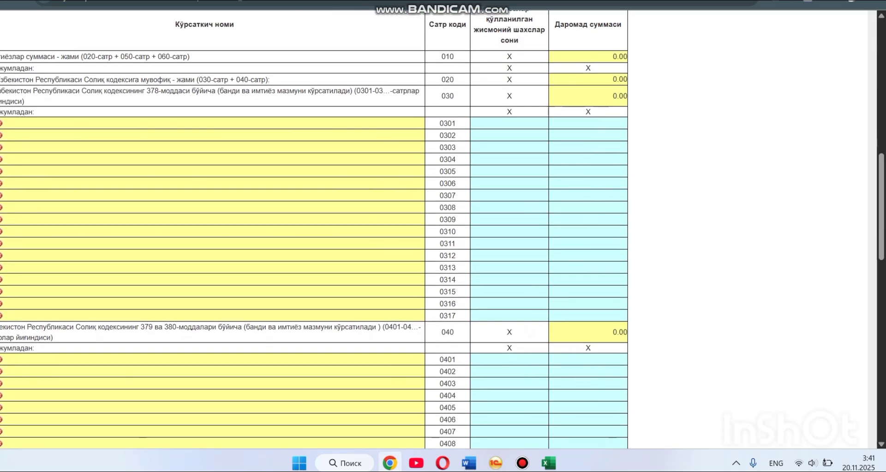
scroll(314, 231, down, 4)
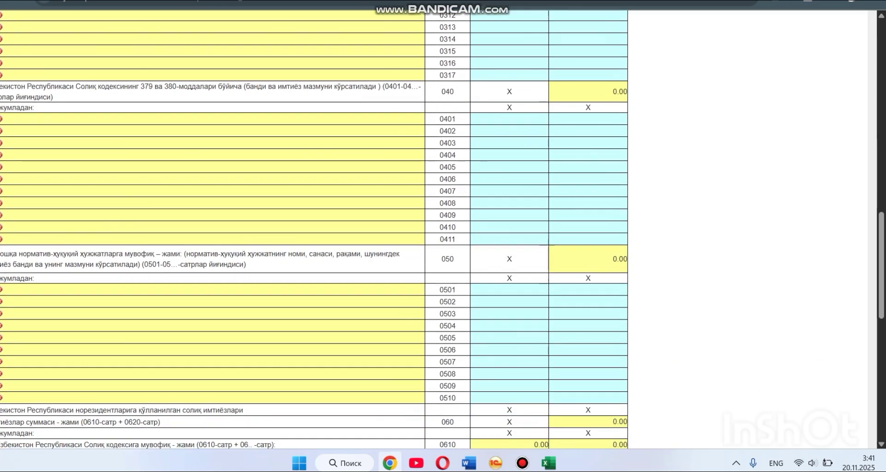
scroll(314, 230, up, 3)
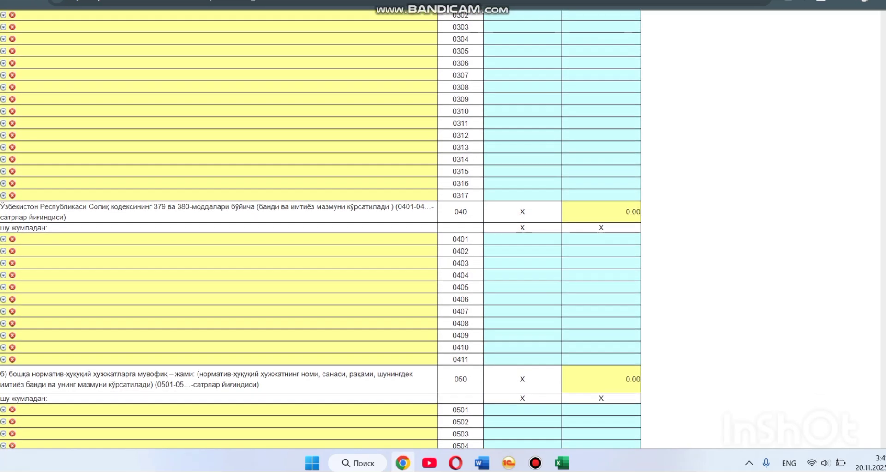
scroll(323, 231, down, 4)
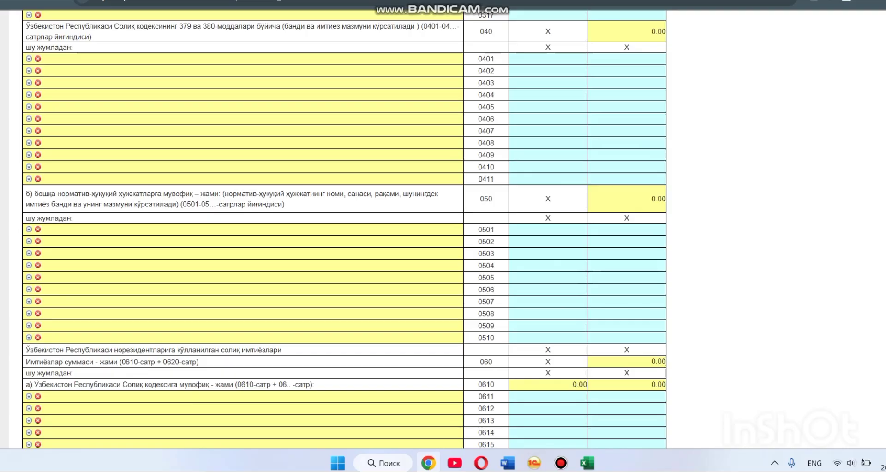
scroll(344, 231, up, 6)
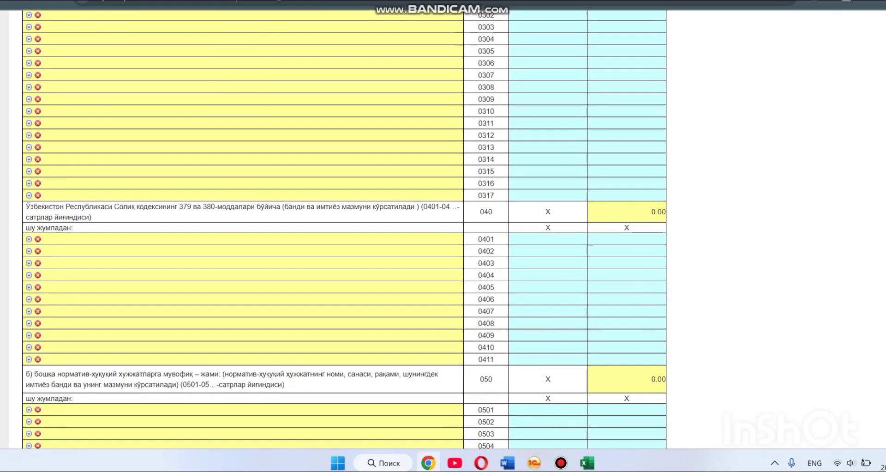
scroll(344, 231, down, 8)
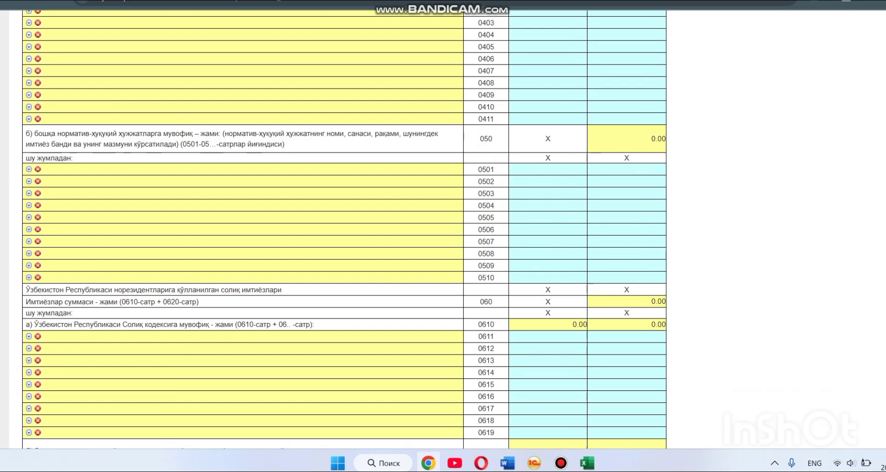
click(29, 169)
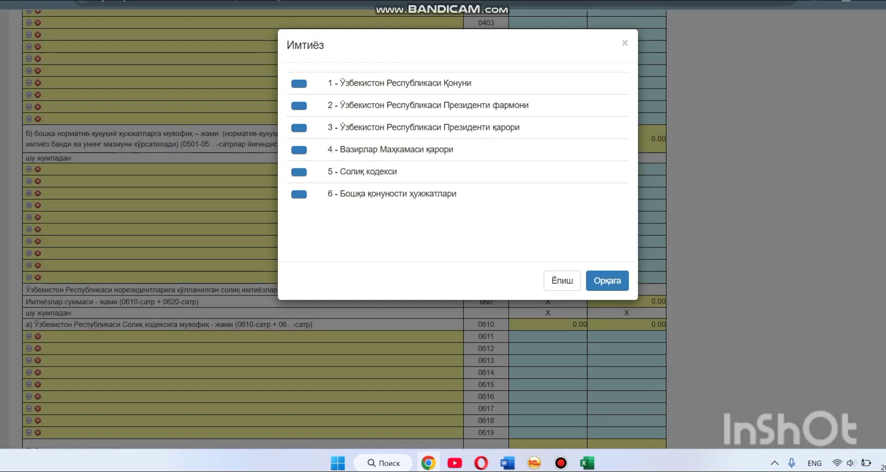
click(299, 106)
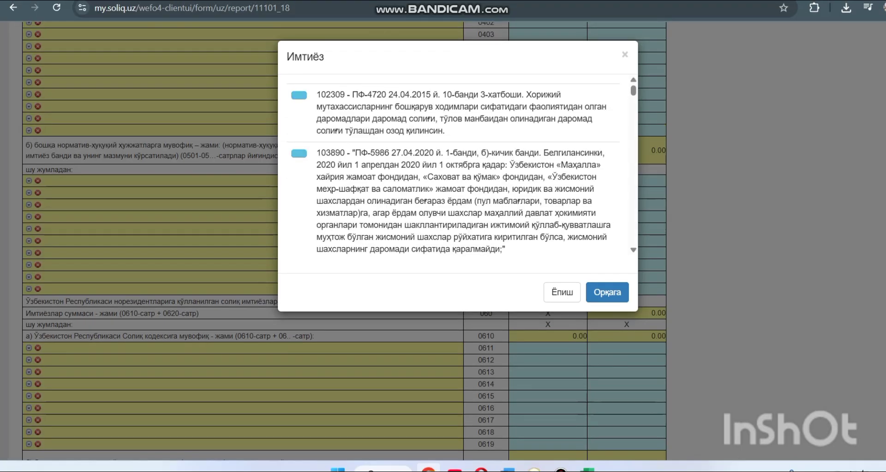
click(562, 291)
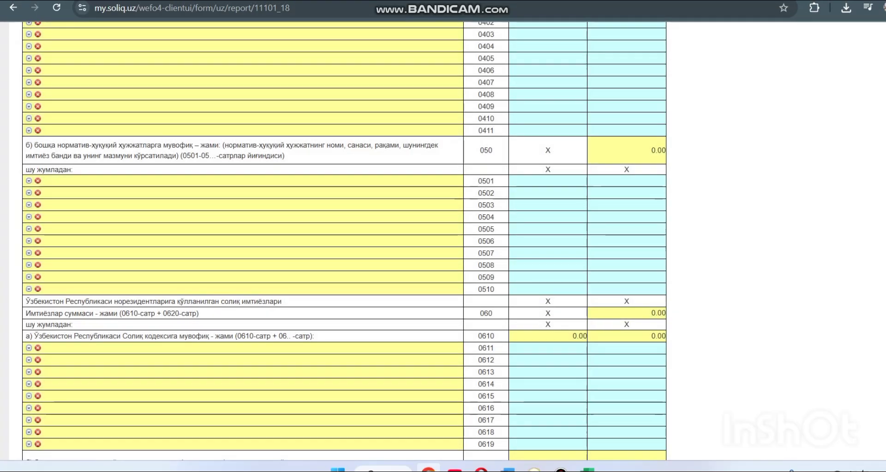
- Assign benefit 103848 (ПФ-5099 30.06.2017, Киберпарк резидентлари) from the Ўзбекистон Республикаси Президенти фармони category to row 0501
click(28, 347)
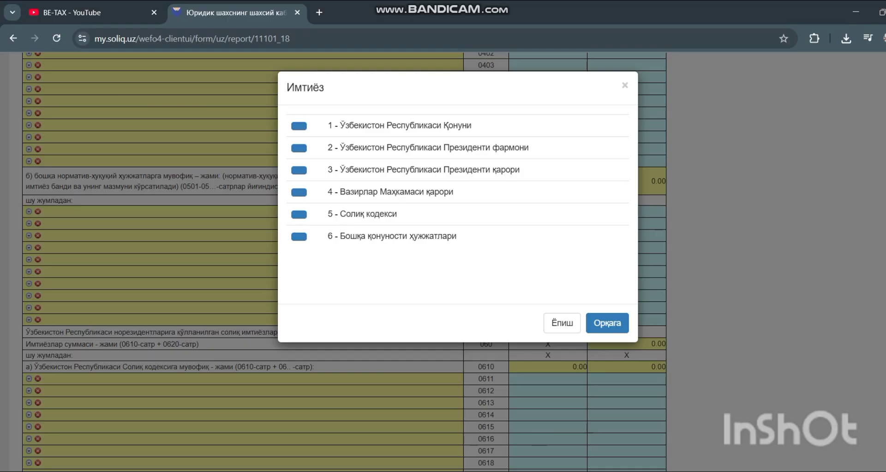
click(299, 148)
scroll(453, 195, down, 6)
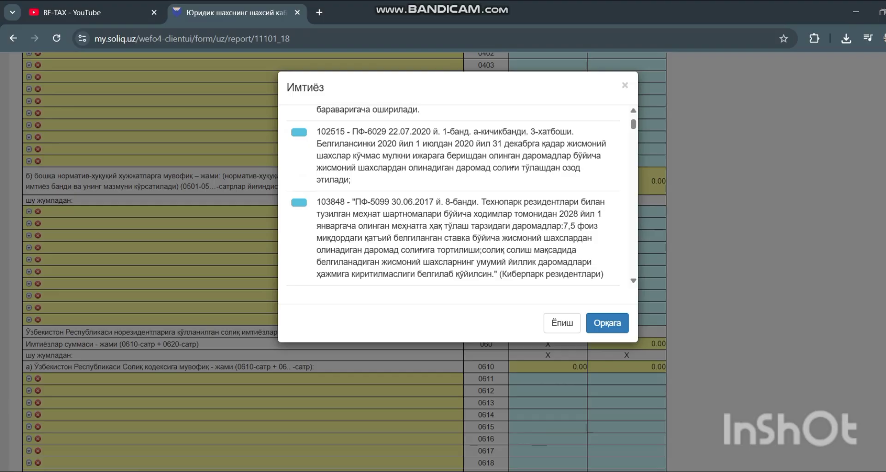
click(299, 203)
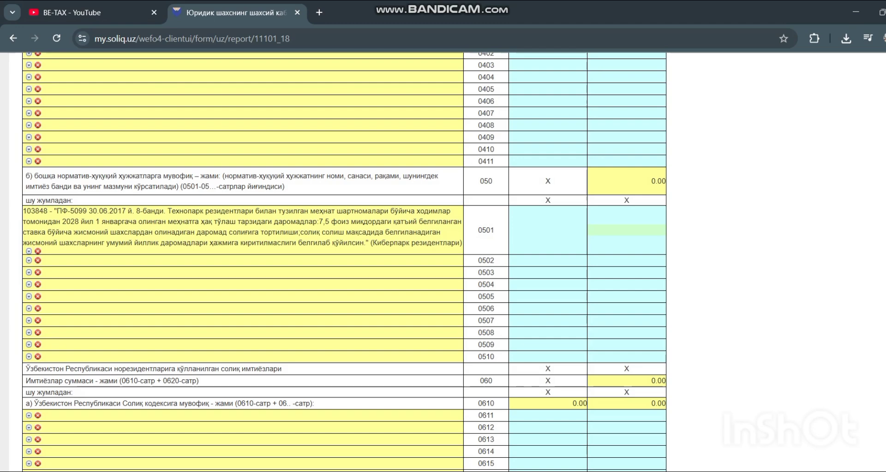
- Enter 20 as the number of individuals the benefit applies to in row 0501
click(548, 230)
scroll(548, 230, up, 9)
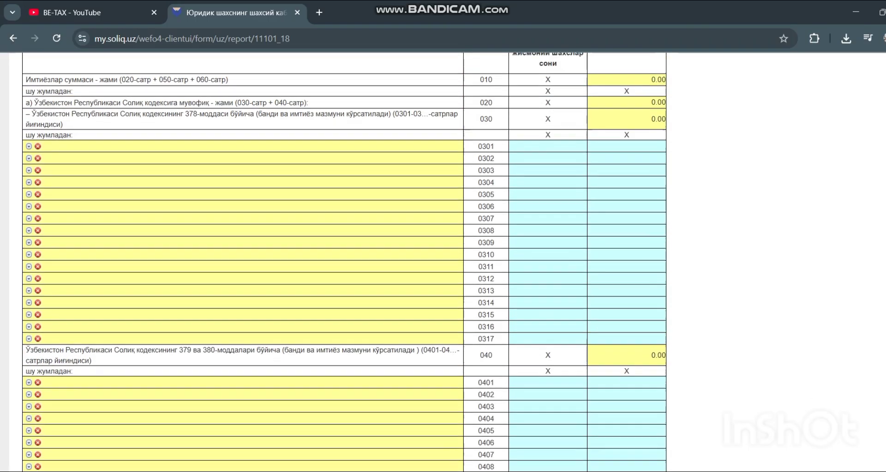
scroll(344, 231, up, 1)
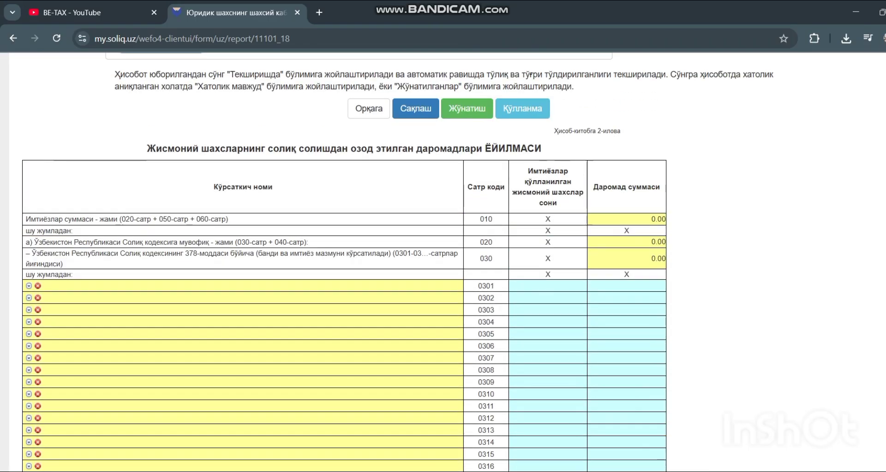
scroll(344, 259, down, 10)
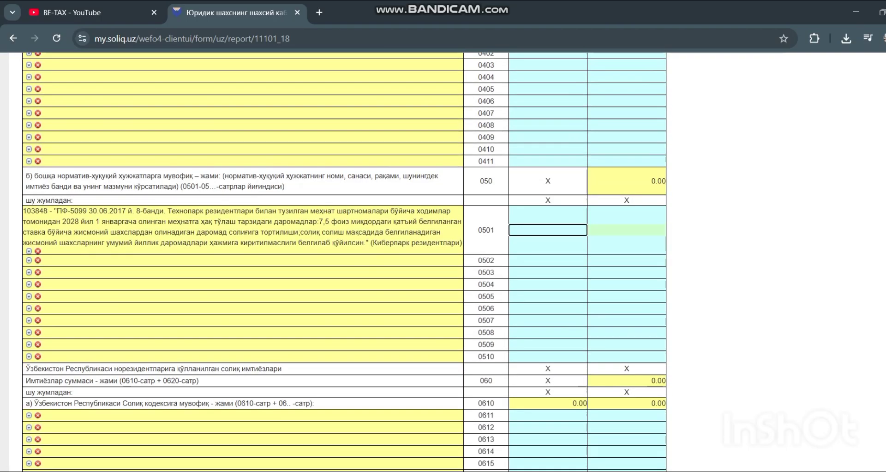
text(20)
key(Tab)
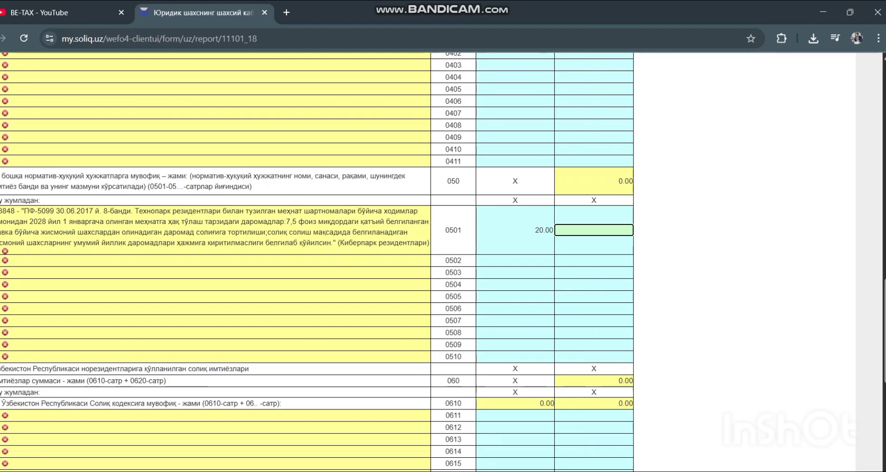
- Consult the income and benefit ID columns of the Excel attachment, and set the income amount in row 0501 to 50,000,000
mouse_move(554, 456)
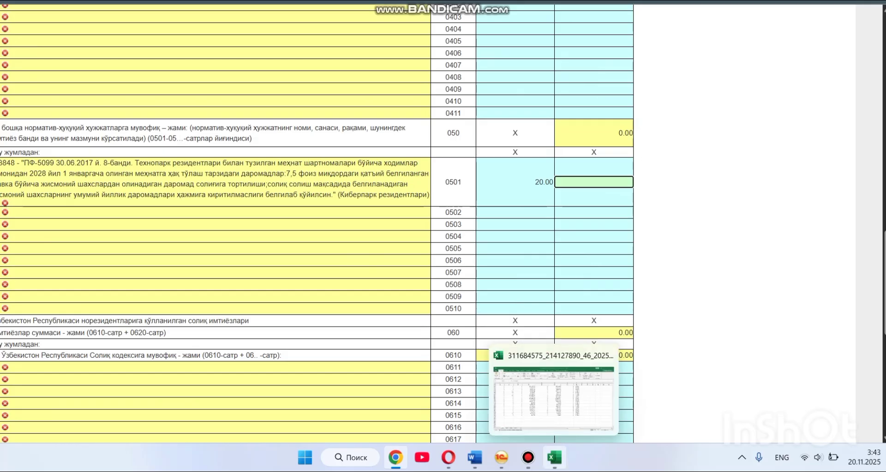
click(554, 399)
drag(710, 422, 746, 422)
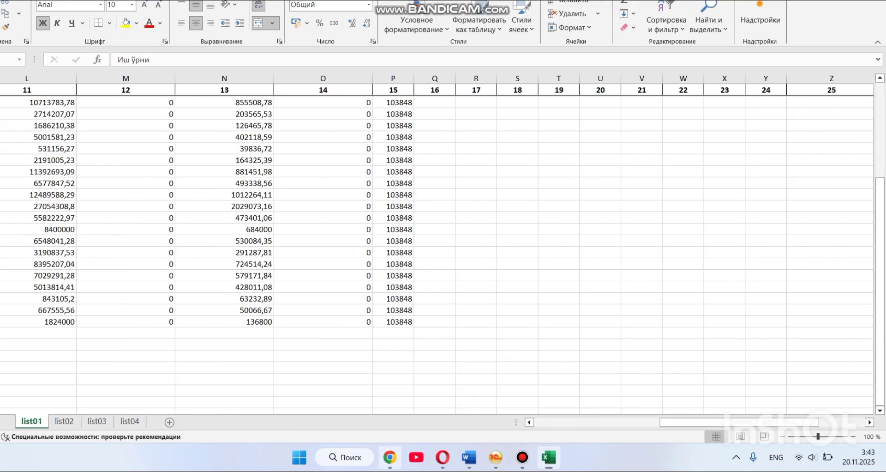
click(390, 457)
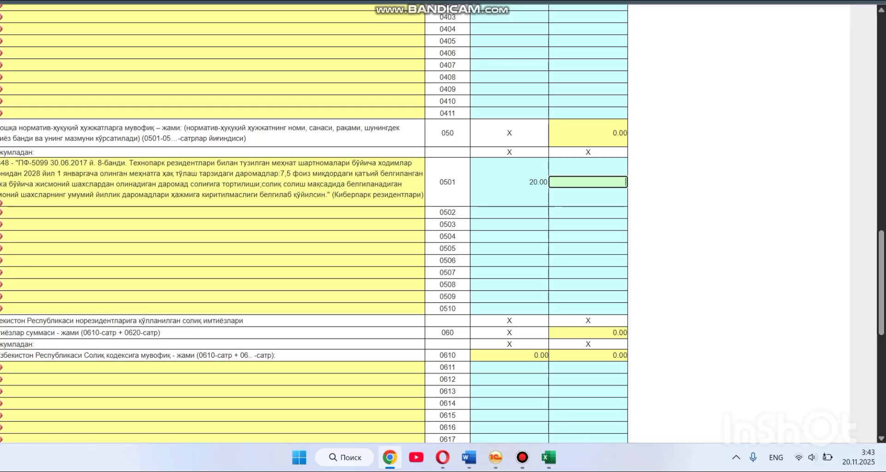
text(5000000)
key(Tab)
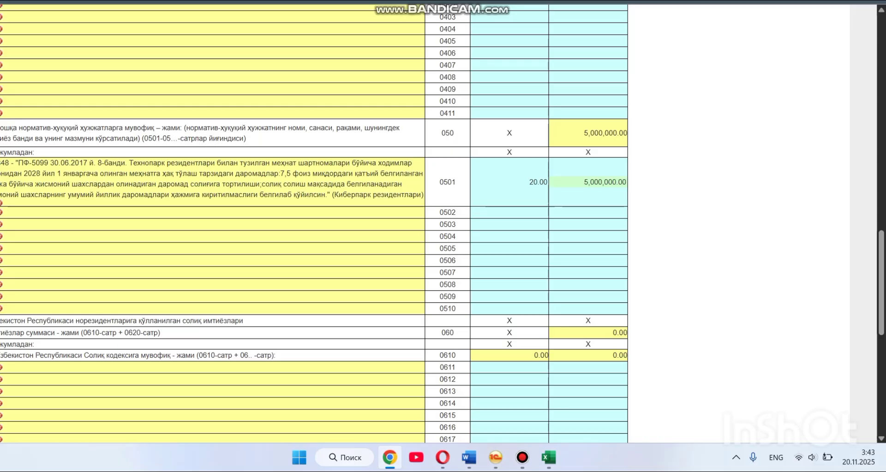
click(599, 181)
text(0)
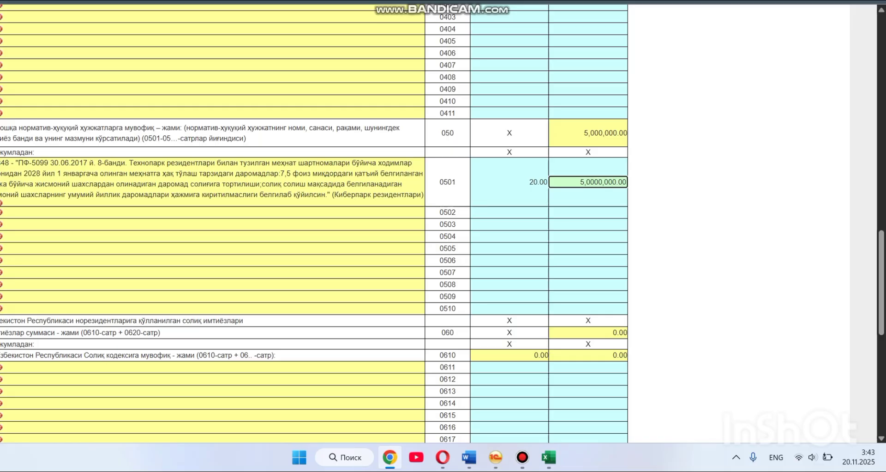
key(Tab)
- Review annex № 2 from the row 010 total down to the filled row 0501
scroll(443, 224, up, 6)
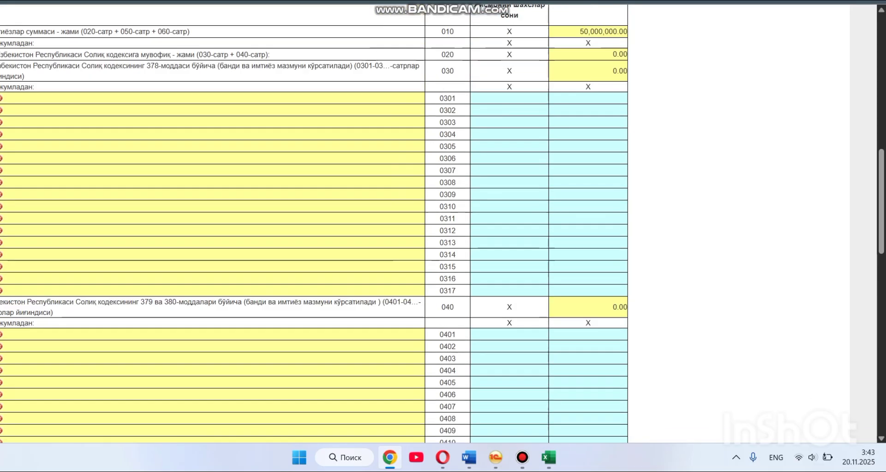
scroll(443, 223, down, 3)
scroll(443, 224, up, 5)
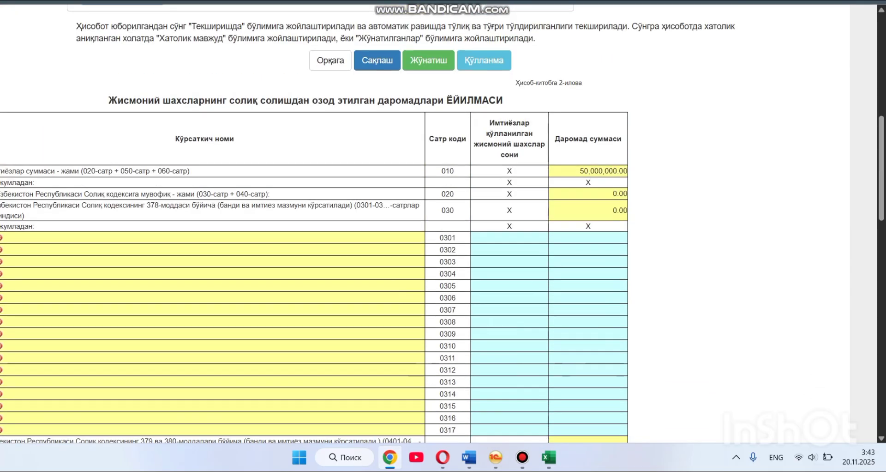
scroll(443, 224, up, 6)
click(326, 250)
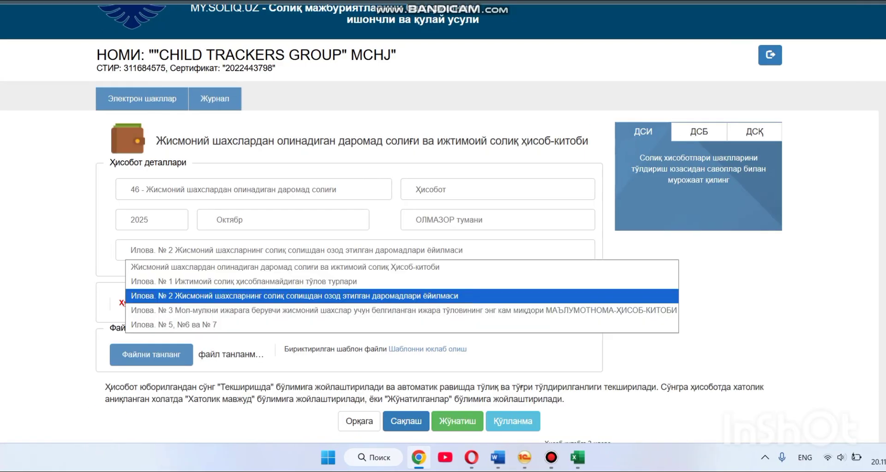
click(381, 295)
scroll(443, 223, down, 10)
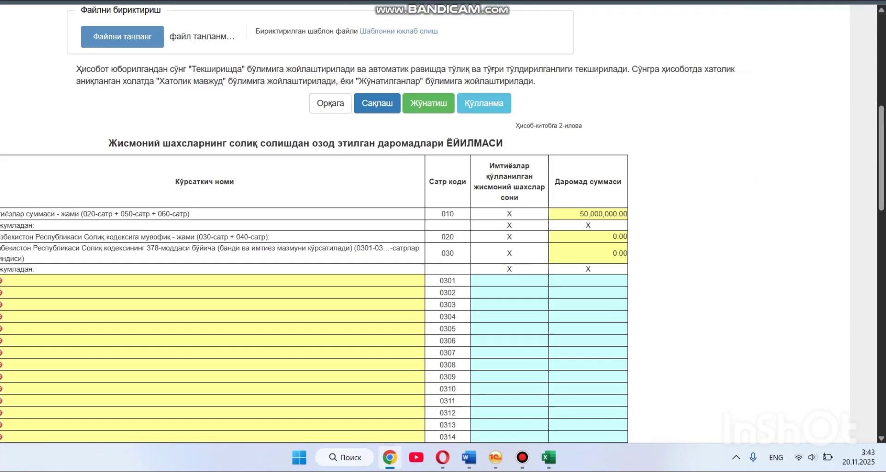
scroll(443, 224, down, 6)
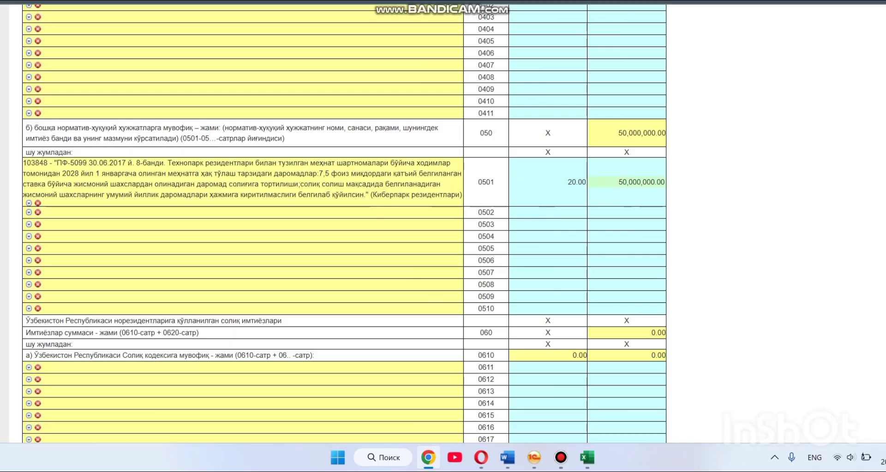
- Switch to the Excel attachment and examine the income, tax and benefit ID columns of sheet list01 with their headings and employee rows
click(587, 457)
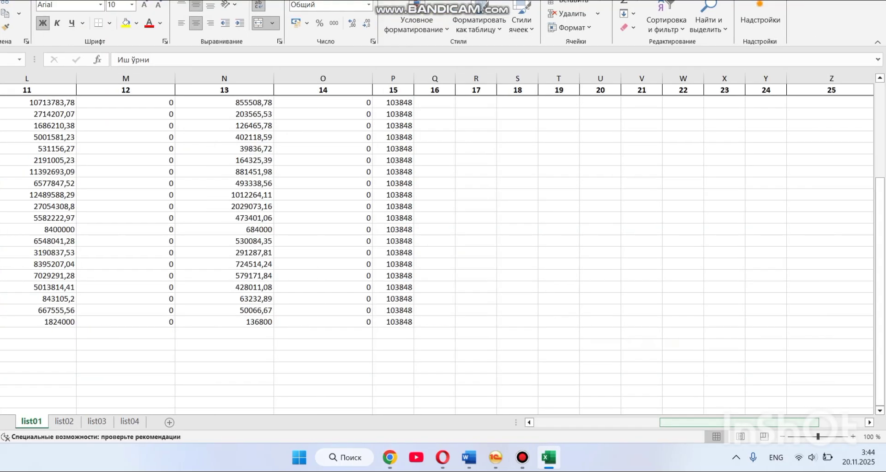
scroll(443, 249, up, 3)
scroll(443, 249, down, 2)
scroll(443, 250, down, 1)
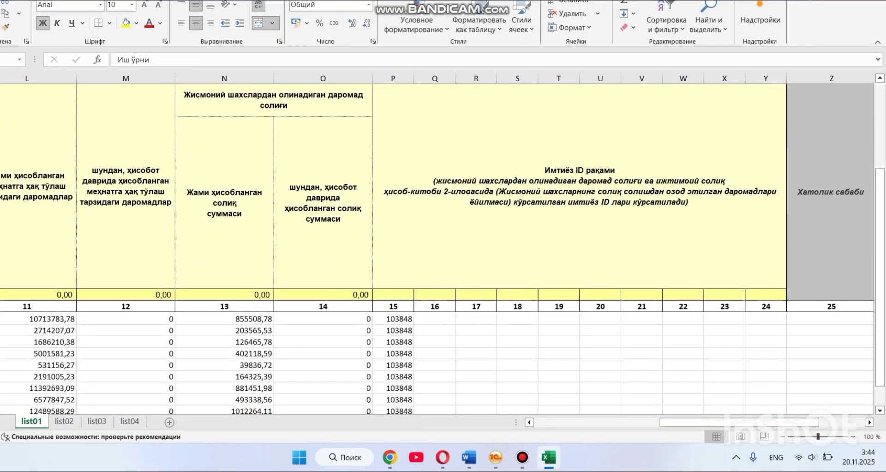
scroll(437, 249, down, 3)
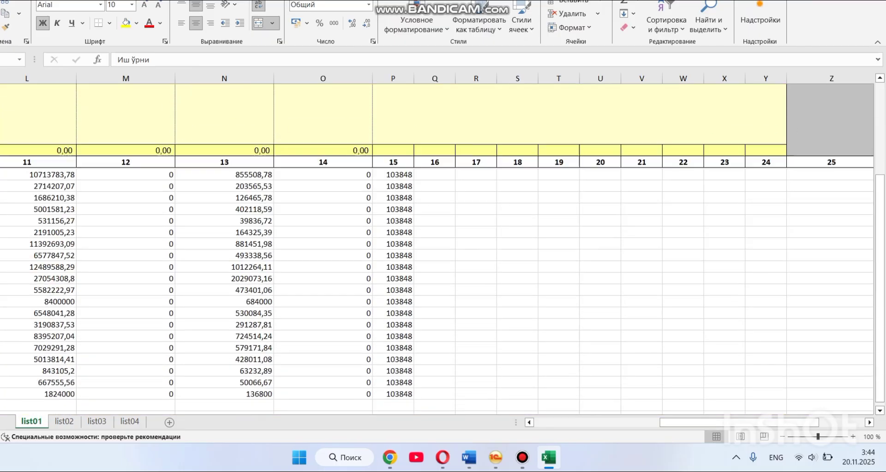
scroll(436, 249, up, 3)
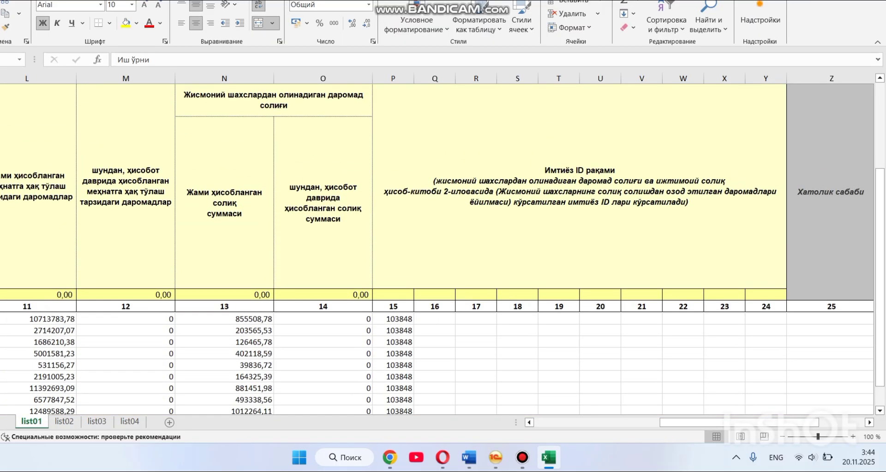
scroll(436, 249, down, 2)
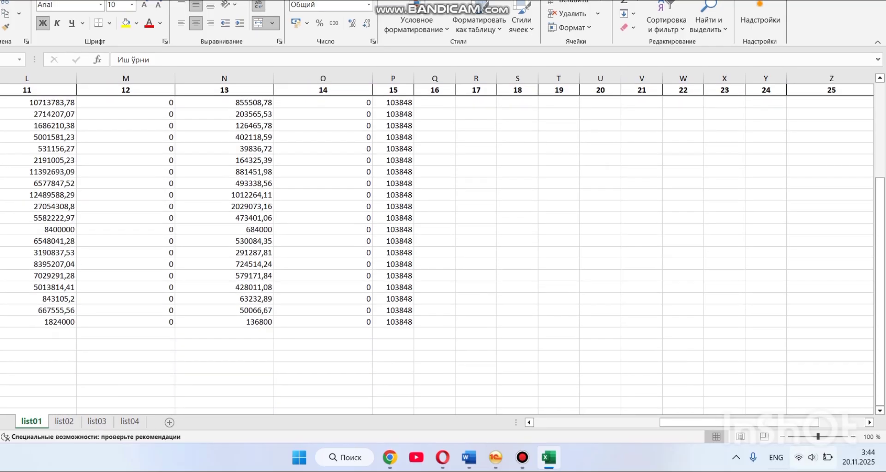
drag(738, 423, 613, 422)
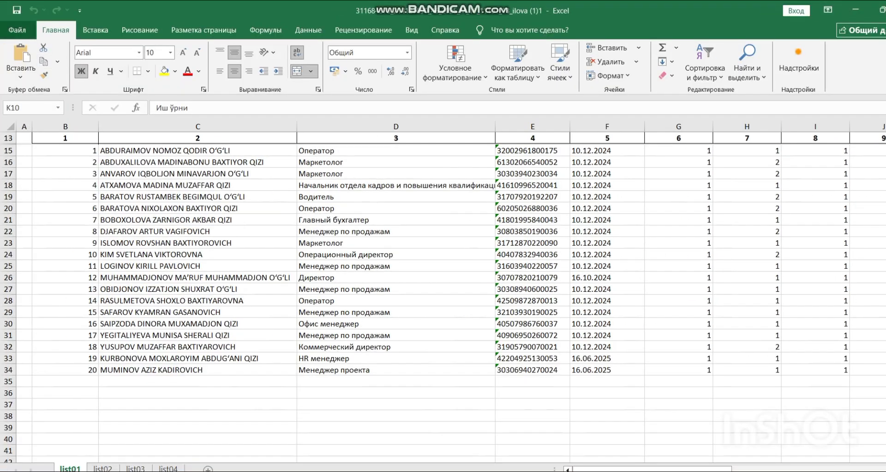
- Save the Excel attachment as a new workbook named OKTABR in the Рабочий стол folder
click(17, 30)
click(41, 196)
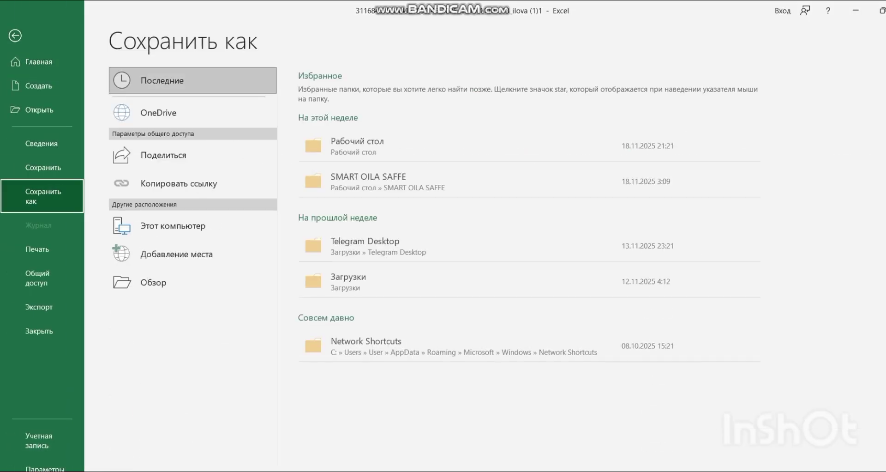
click(360, 146)
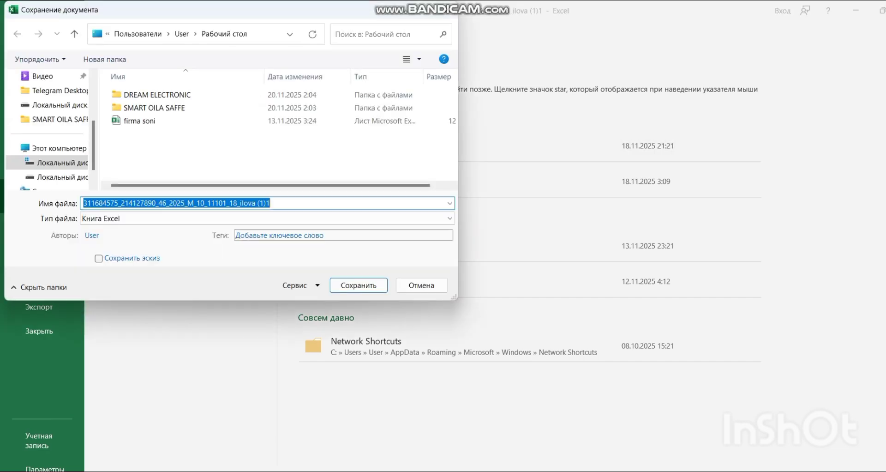
key(BackSpace)
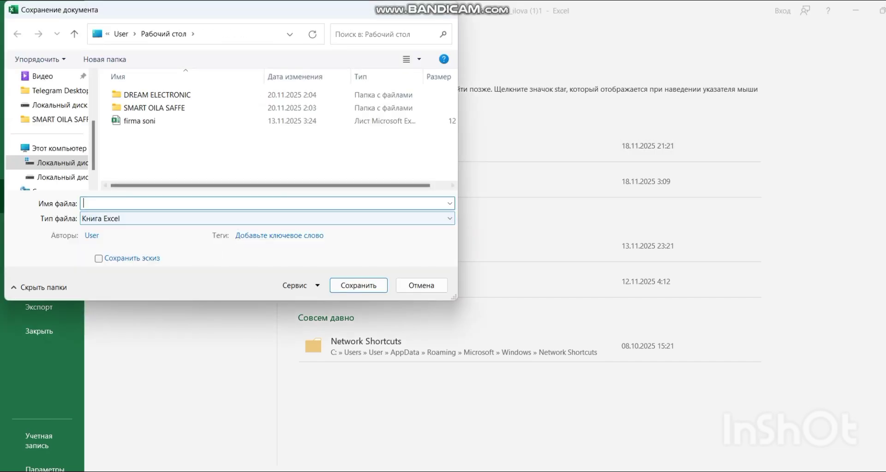
scroll(48, 134, up, 3)
click(55, 91)
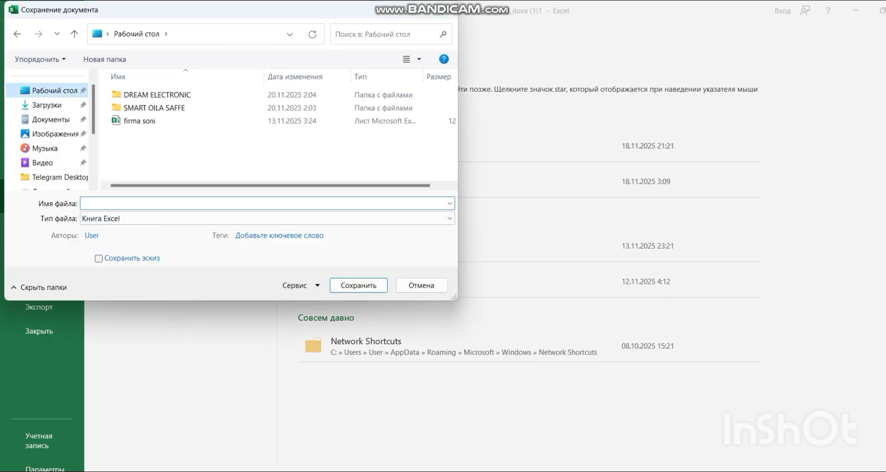
text(OKTABR)
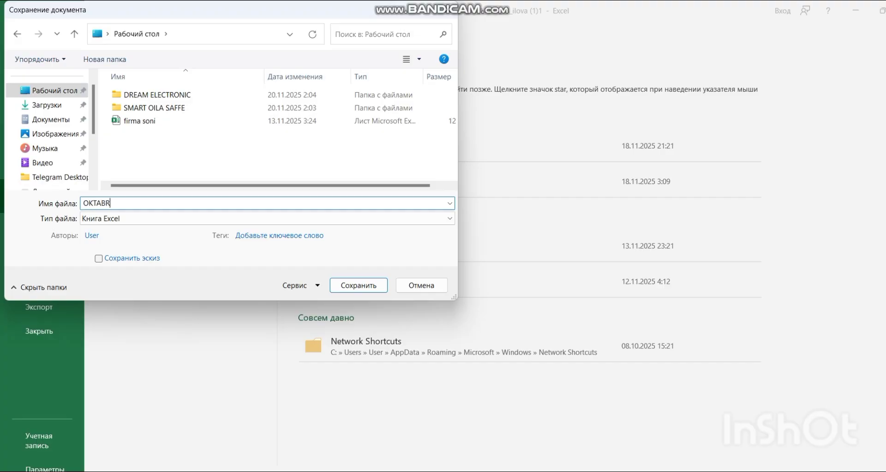
key(Return)
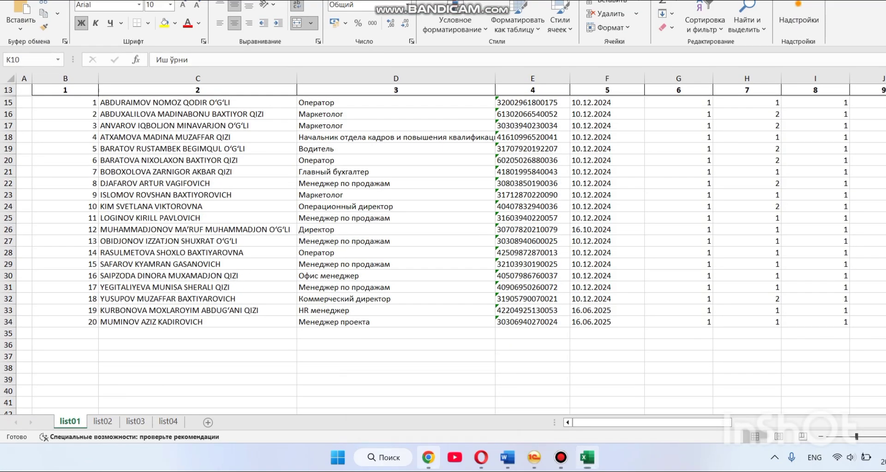
- Switch to the report in Chrome and choose its main section, Жисмоний шахслардан олинадиган даромад солиғи ва ижтимоий солиқ Ҳисоб-китоби
click(428, 457)
scroll(343, 230, up, 20)
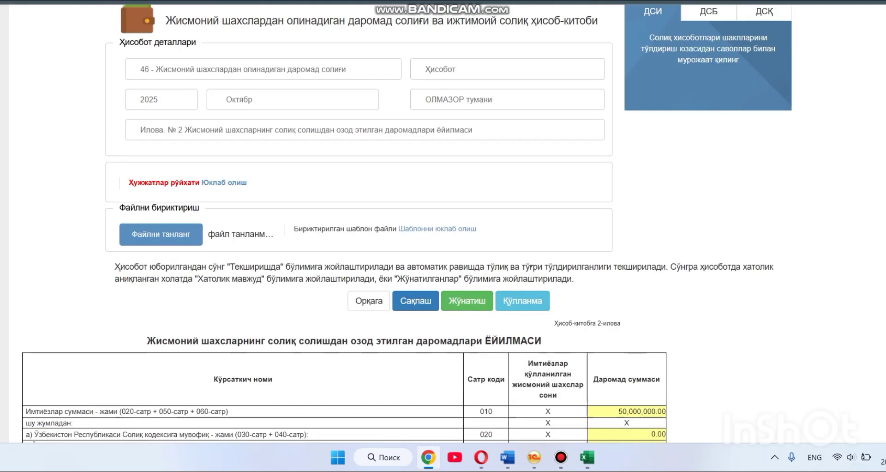
click(364, 130)
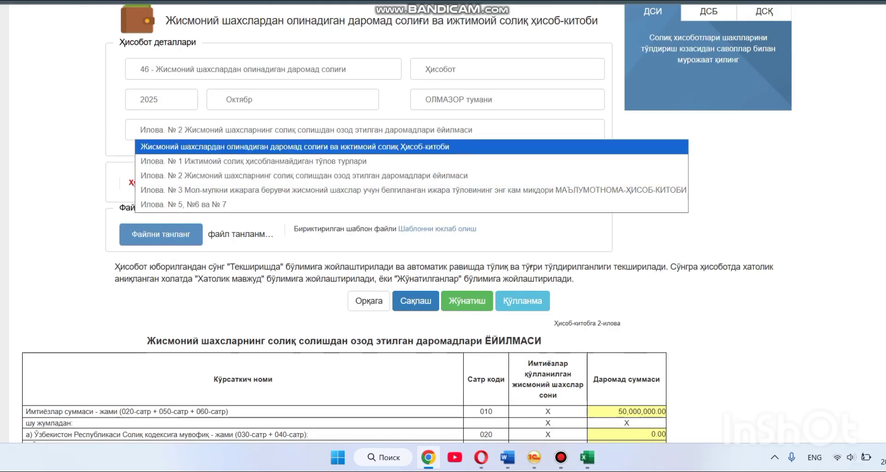
click(294, 147)
scroll(343, 231, down, 5)
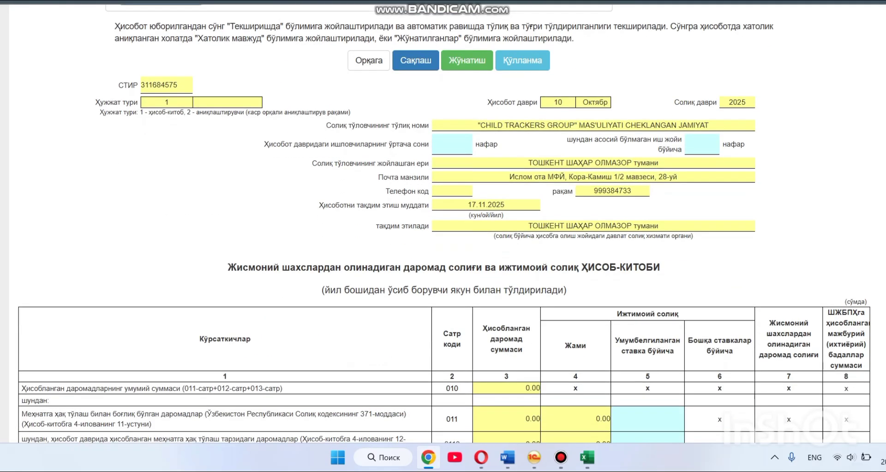
- Enter 20 as the average number of employees for the reporting period
click(452, 144)
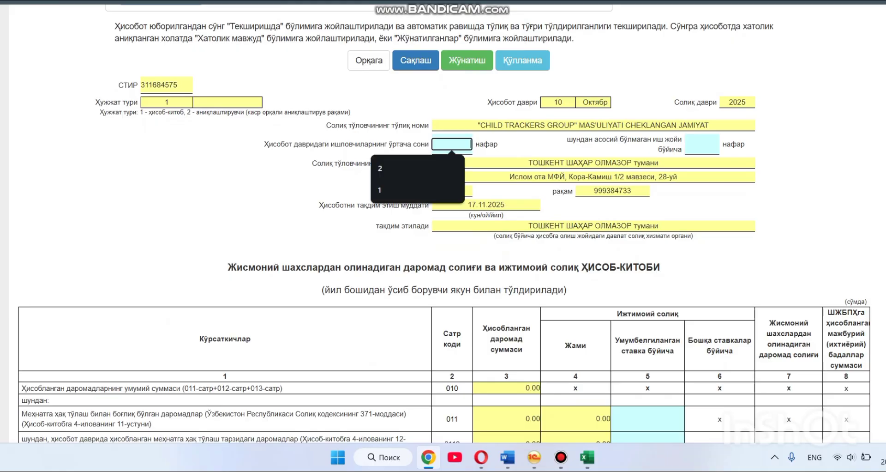
text(20)
scroll(443, 221, down, 3)
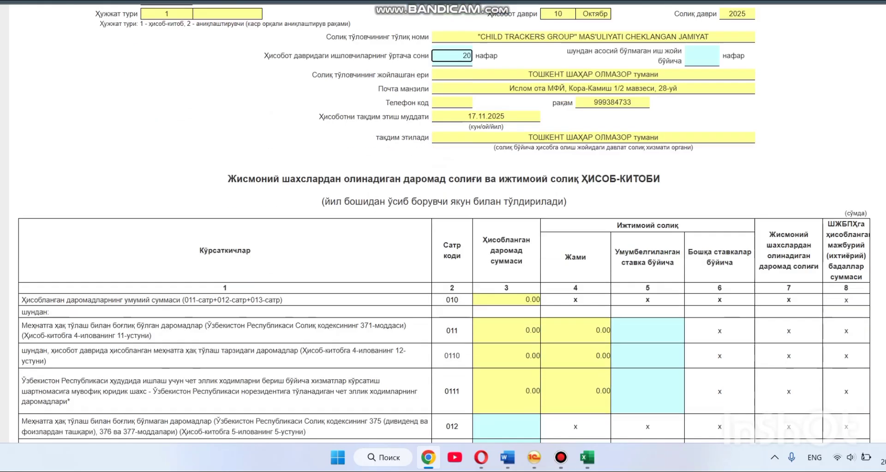
scroll(443, 221, up, 2)
scroll(443, 222, down, 4)
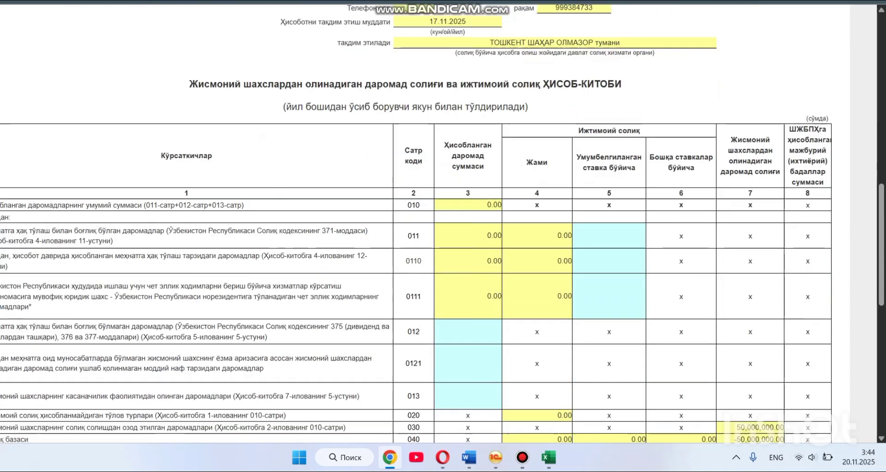
- Switch to Excel and recalculate the ЖАМИ total of column 11, Жами ҳисобланган меҳнатга ҳақ тўлаш тарзидаги даромадлар, on sheet list01
click(609, 178)
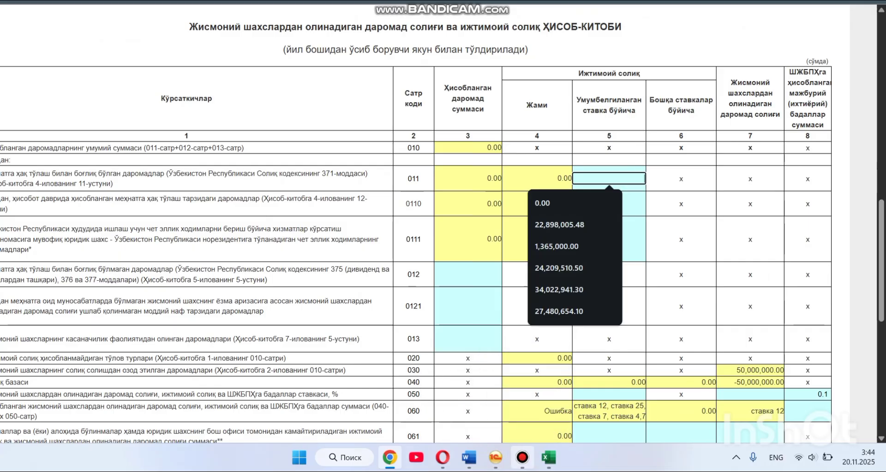
click(548, 457)
drag(614, 421, 671, 422)
scroll(437, 250, up, 5)
scroll(436, 249, down, 2)
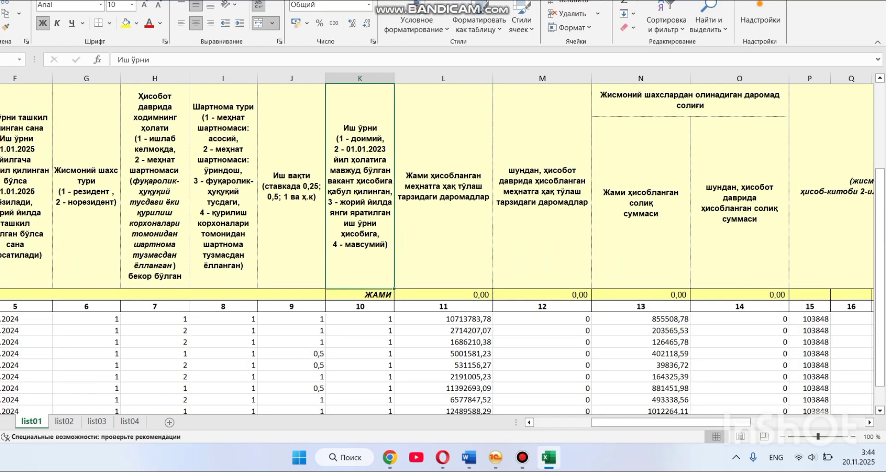
double_click(443, 295)
click(543, 331)
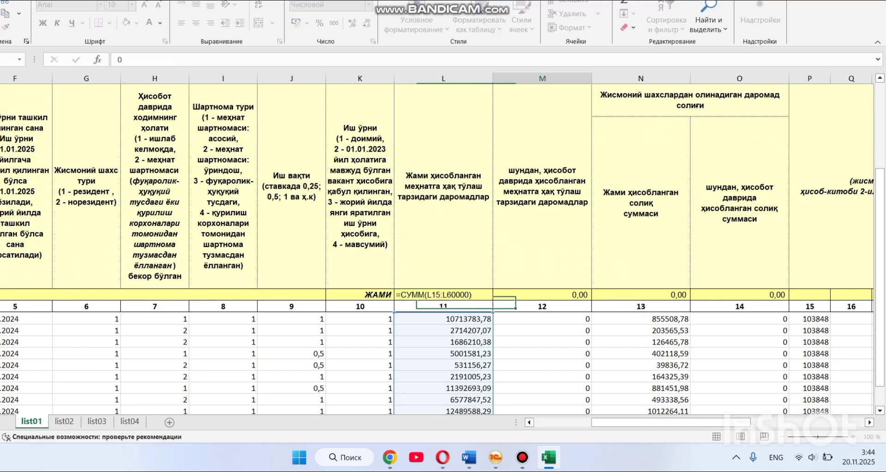
scroll(436, 249, down, 2)
scroll(436, 249, up, 2)
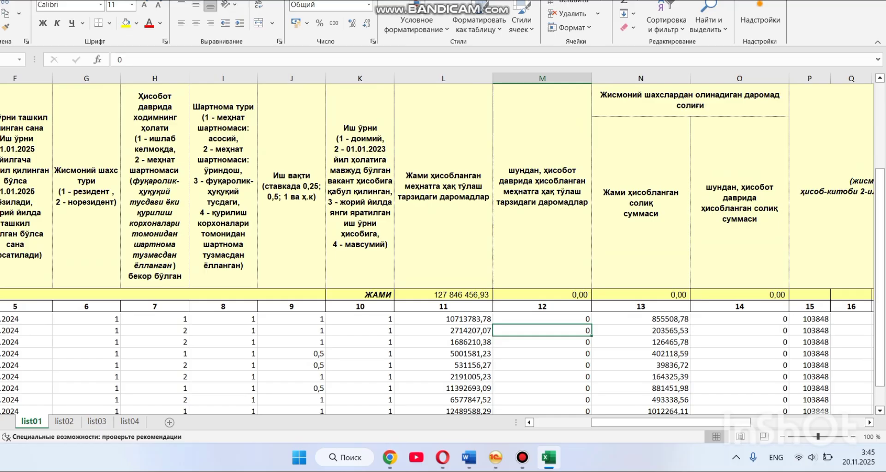
- Switch to the report in Chrome and enter Excel's column 11 ЖАМИ total, 127,846,456.93, in row 011, column 5
click(444, 295)
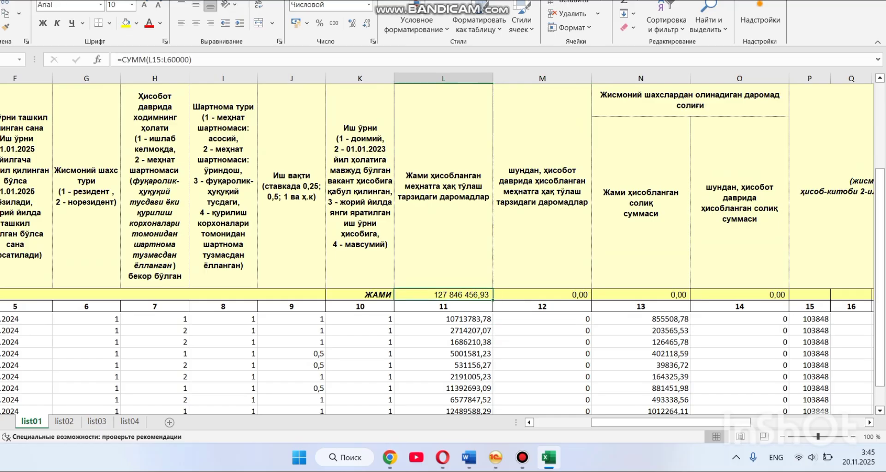
double_click(444, 294)
click(542, 330)
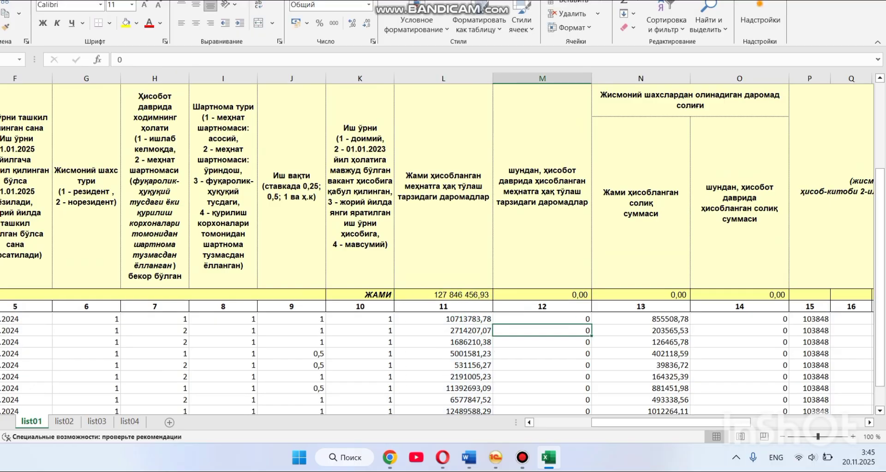
key(alt+Tab)
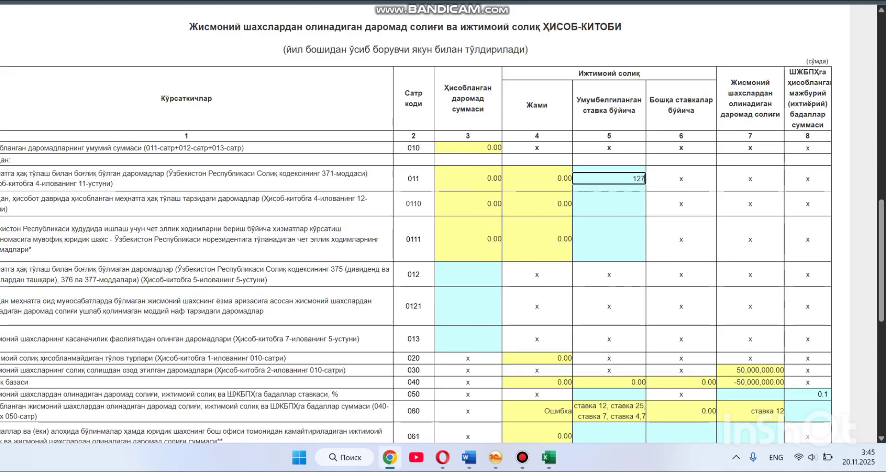
key(alt+Tab)
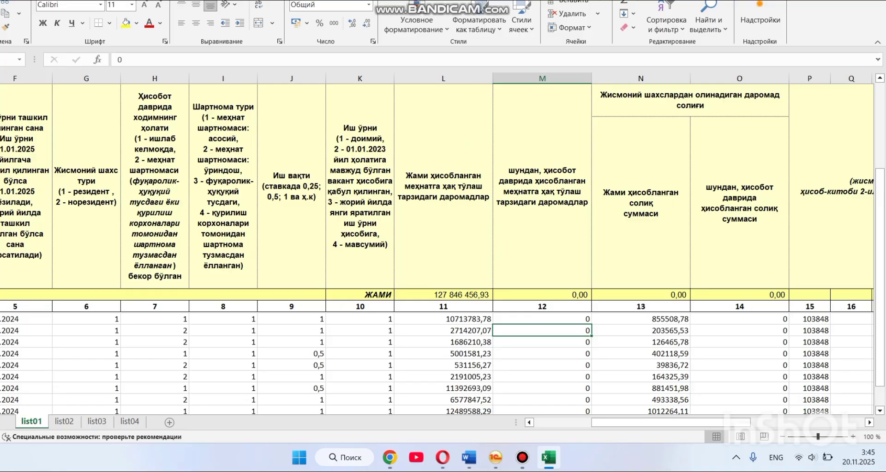
key(alt+Tab)
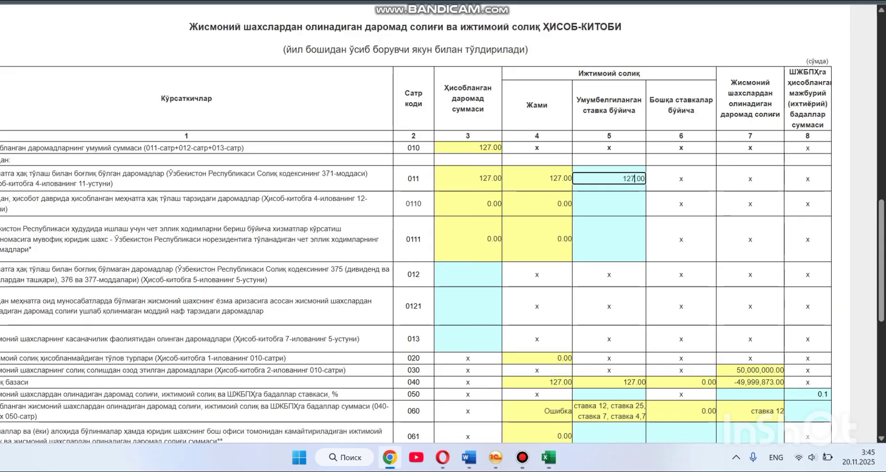
text(846456)
key(Delete)
key(Delete)
key(Delete)
key(alt+Tab)
key(alt+Tab)
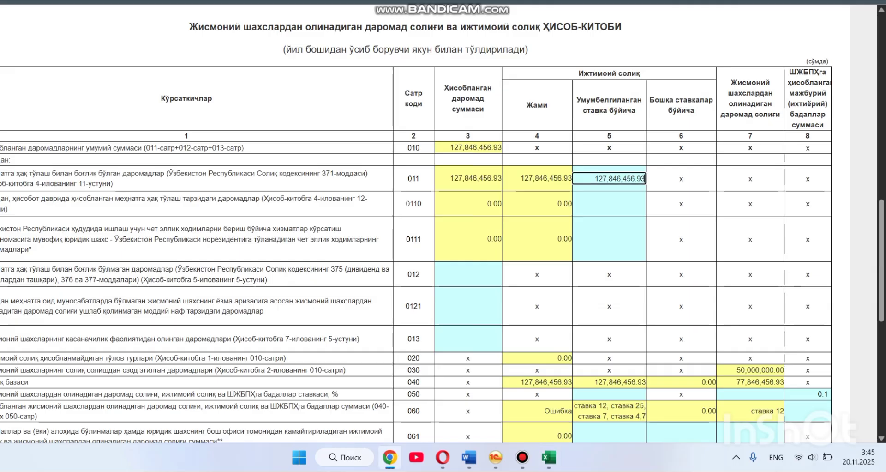
click(609, 204)
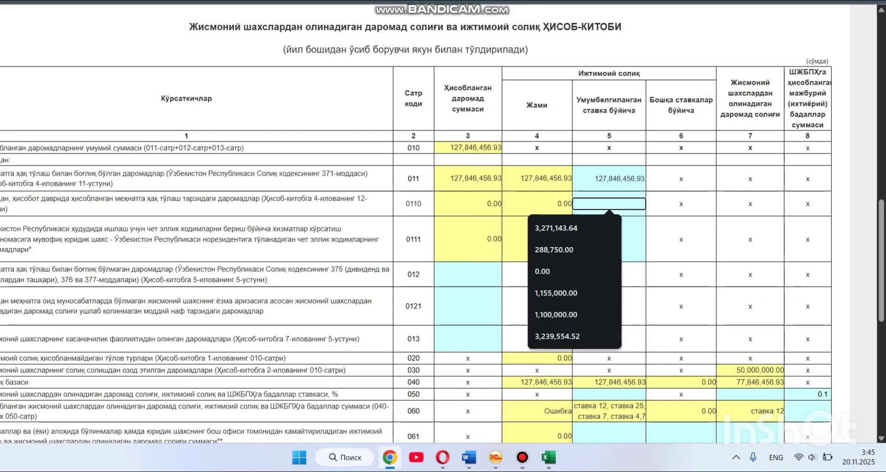
text(500000)
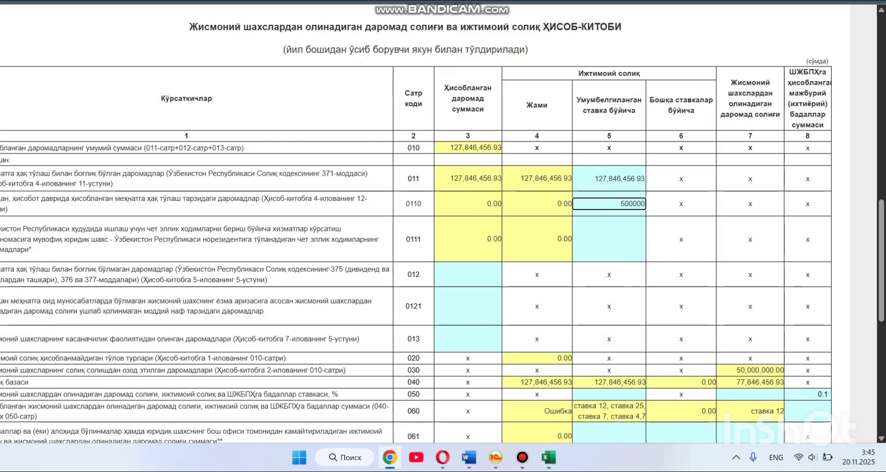
text(0)
key(Return)
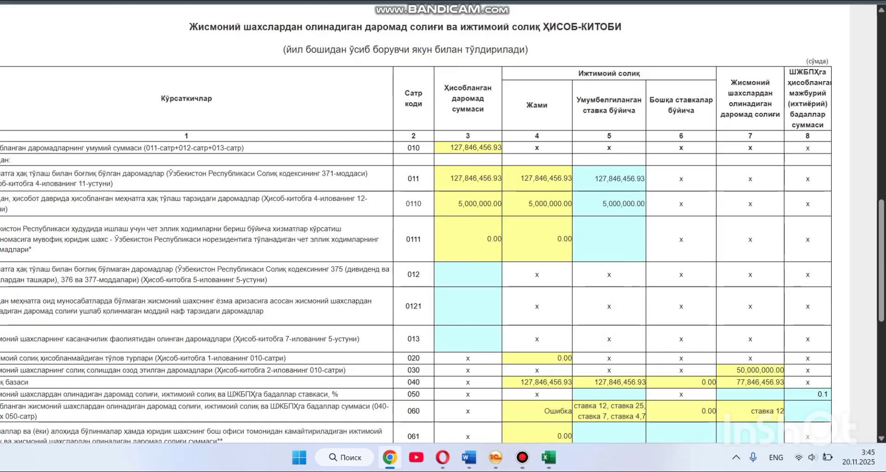
click(612, 203)
text(0)
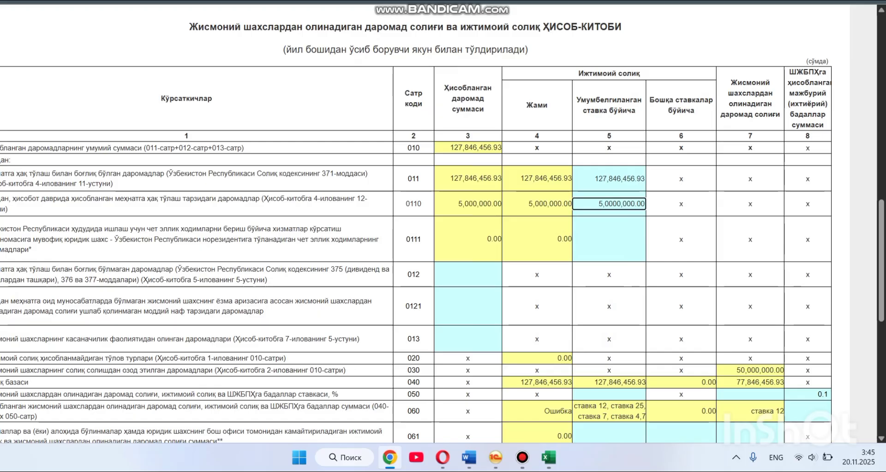
key(Return)
mouse_move(637, 203)
mouse_down()
mouse_move(598, 204)
mouse_move(645, 204)
mouse_up()
key(BackSpace)
key(Return)
- Set row 0110, column 5 (Умумбелгиланган ставка бўйича), to 0.00
click(637, 204)
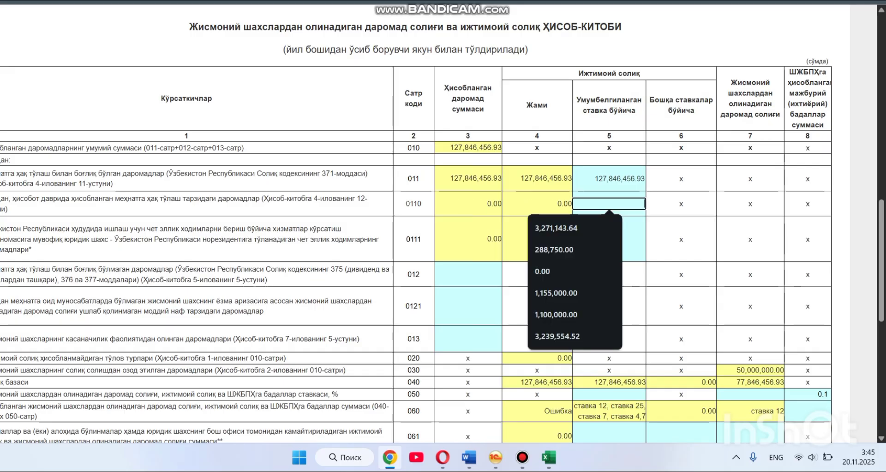
text(0)
key(Down)
key(Return)
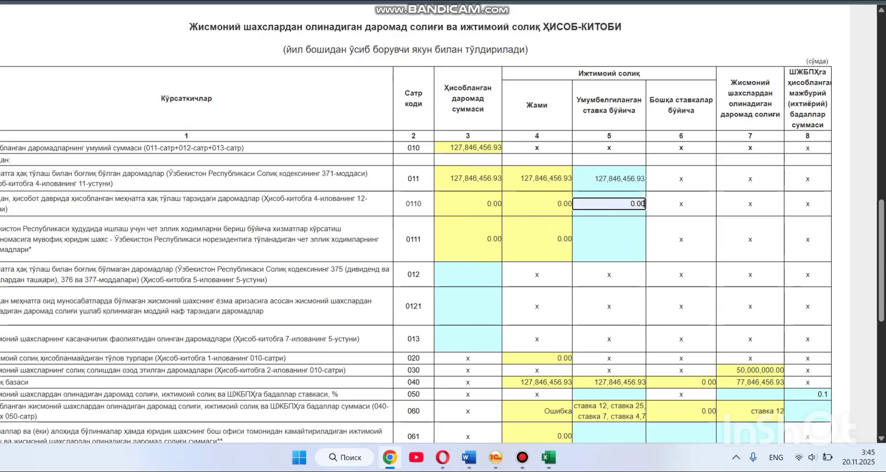
click(609, 239)
- Set the rates in row 050 to 12.00 for both the general-rate social tax and the personal income tax
scroll(609, 239, down, 3)
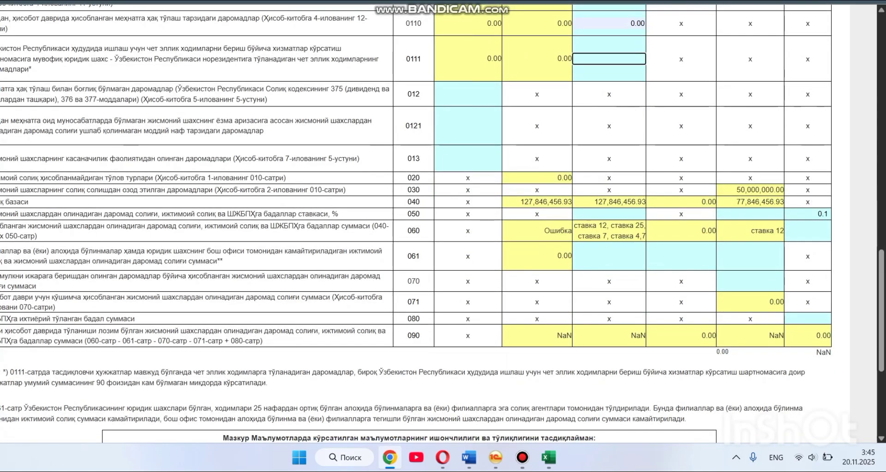
click(609, 214)
key(Down)
key(Return)
key(Tab)
key(Down)
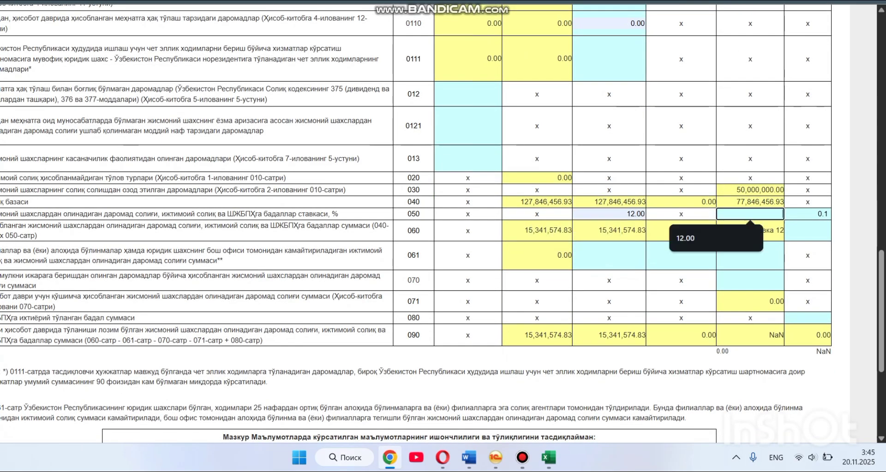
key(Down)
key(Return)
- Enter 127,846.46 as the ШЖБПҲ contribution amount in row 060, column 8
key(Tab)
key(Down)
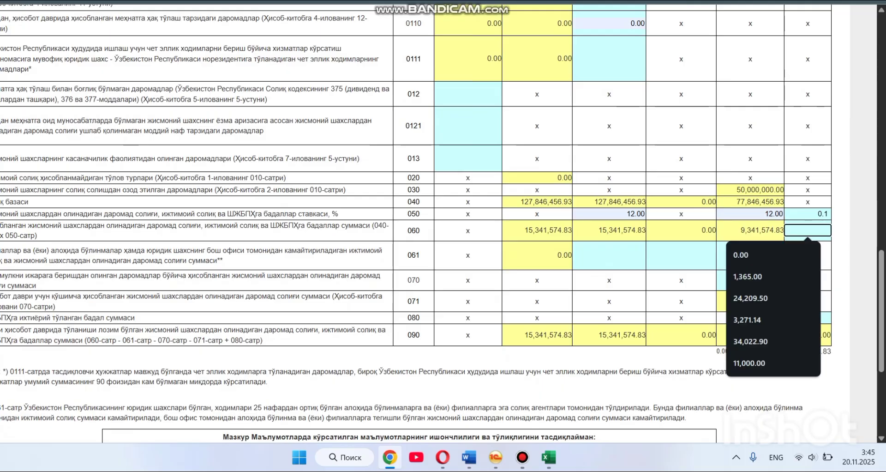
text(127)
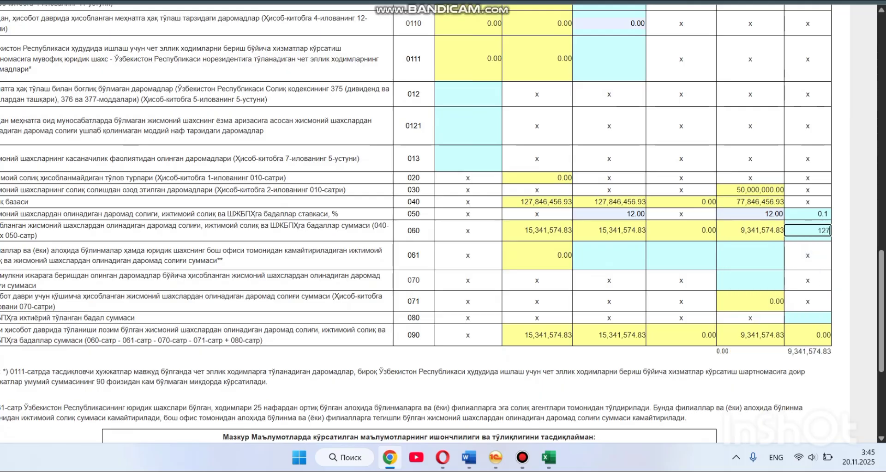
scroll(415, 221, up, 4)
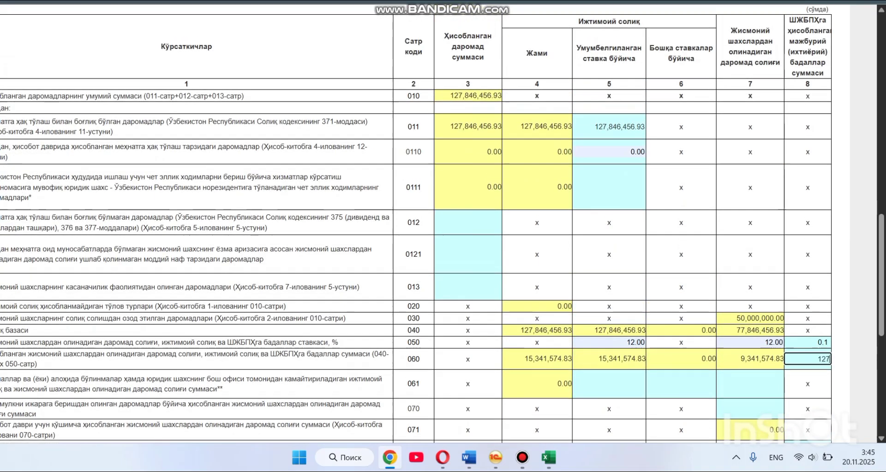
scroll(415, 221, down, 1)
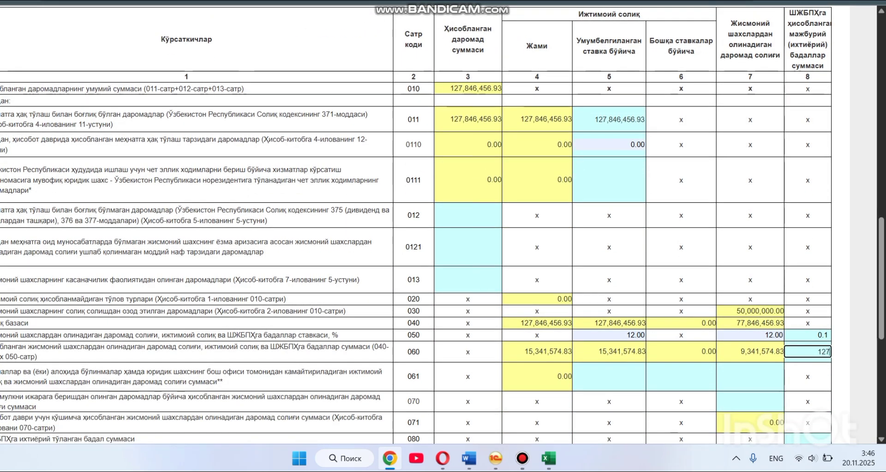
text(846.46)
key(Return)
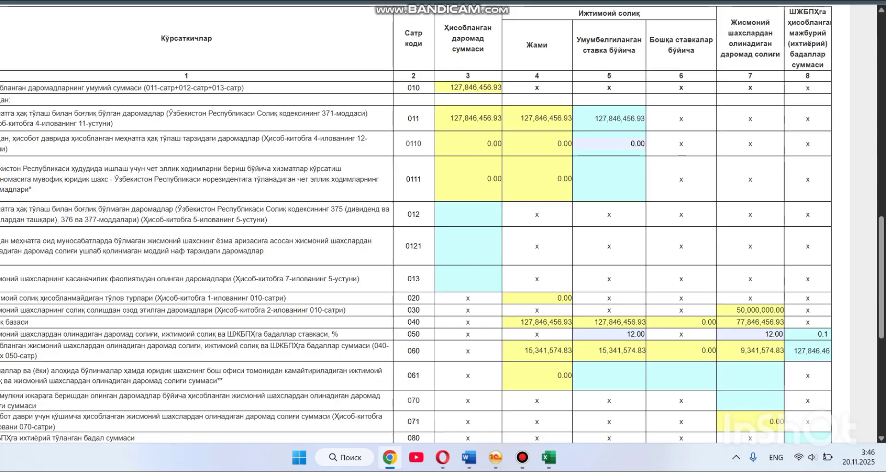
- Open the report's annex № 1, Ижтимоий солиқ ҳисобланмайдиган тўлов турлари, and look over its privilege rows
scroll(416, 221, up, 6)
scroll(416, 222, up, 6)
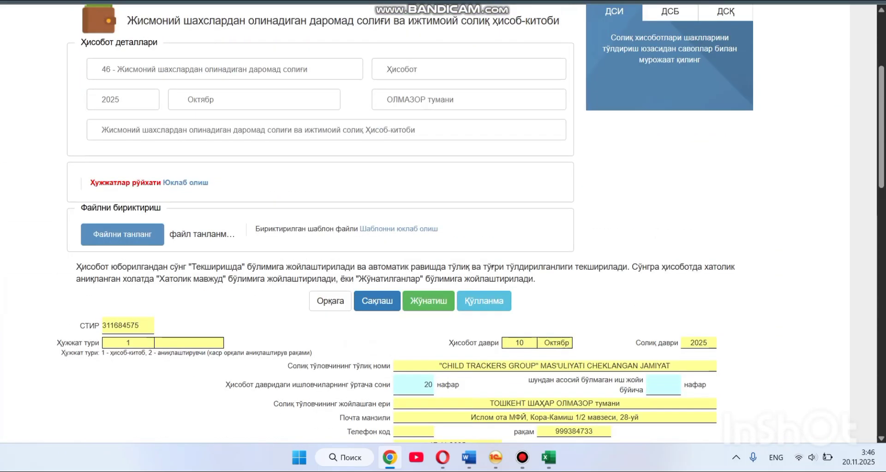
click(326, 130)
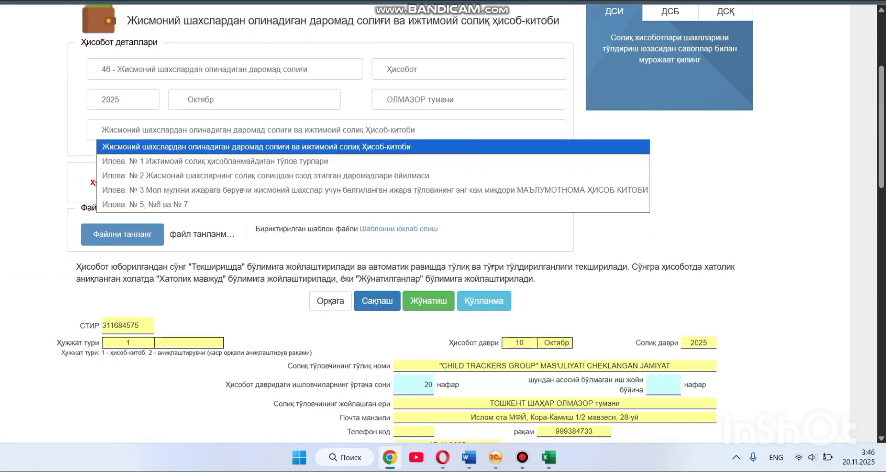
click(327, 161)
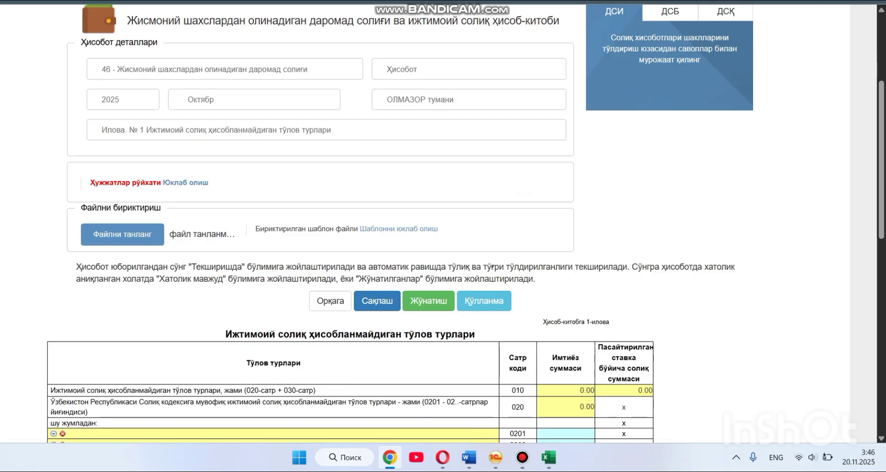
scroll(350, 240, down, 6)
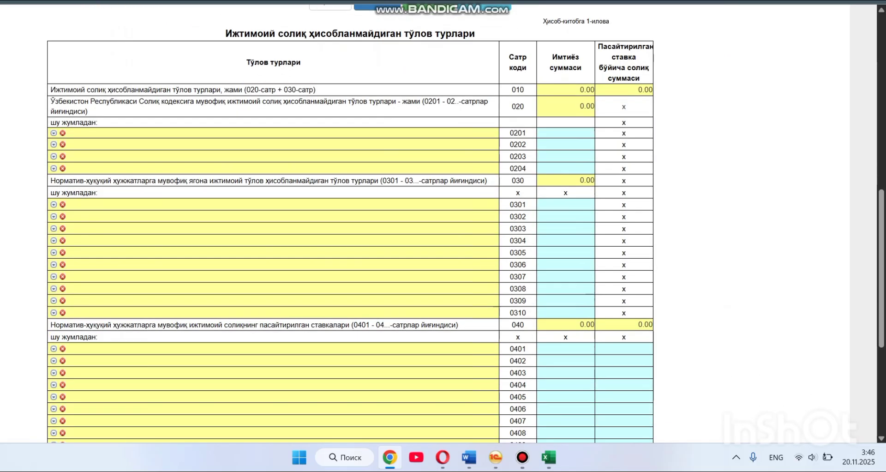
scroll(351, 240, down, 3)
scroll(351, 240, up, 4)
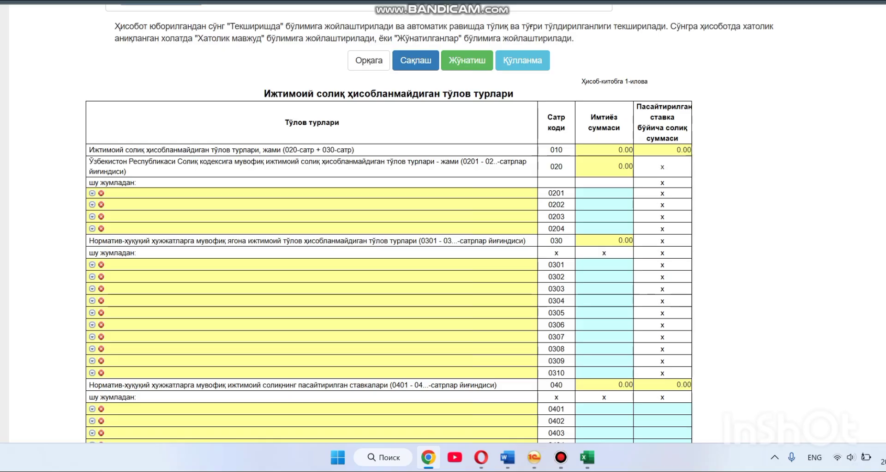
scroll(389, 224, down, 3)
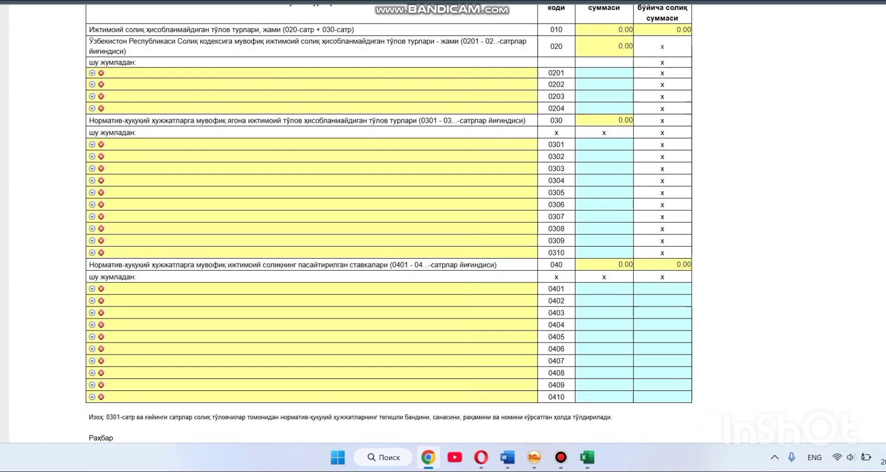
scroll(389, 224, up, 3)
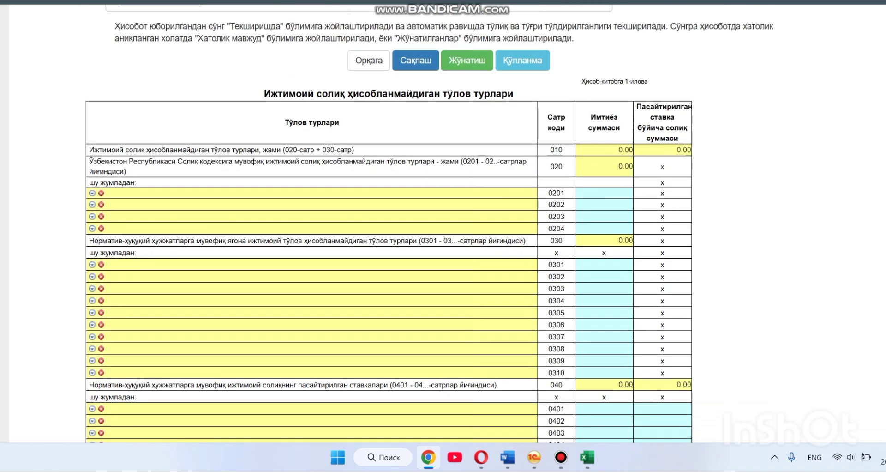
- Assign privilege 102397 (ПФ-5099, Киберпарк резидентлари) from the Ўзбекистон Республикаси Президенти фармони category to row 0301
click(93, 192)
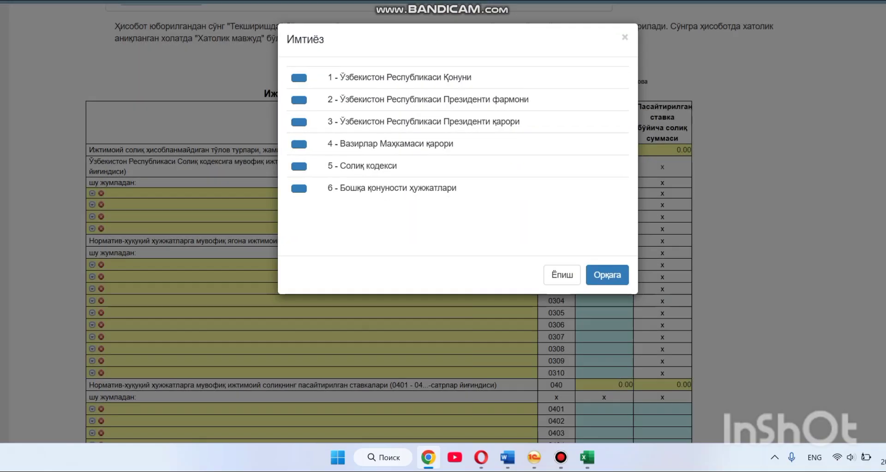
click(299, 101)
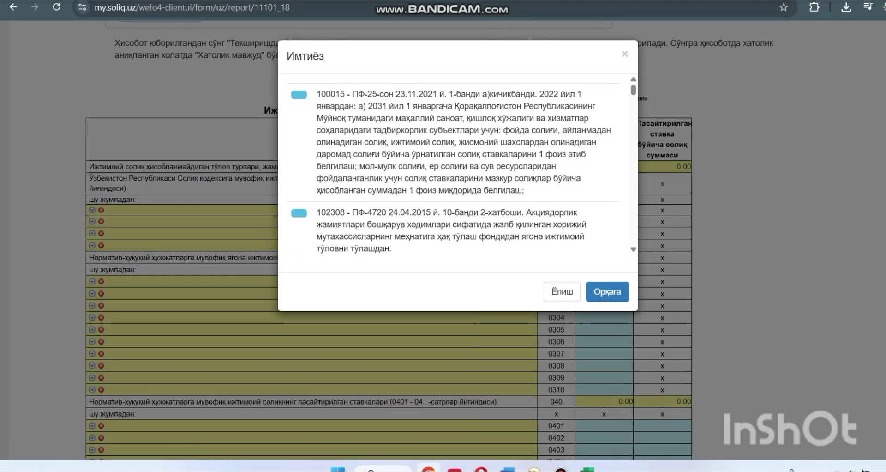
scroll(453, 164, down, 10)
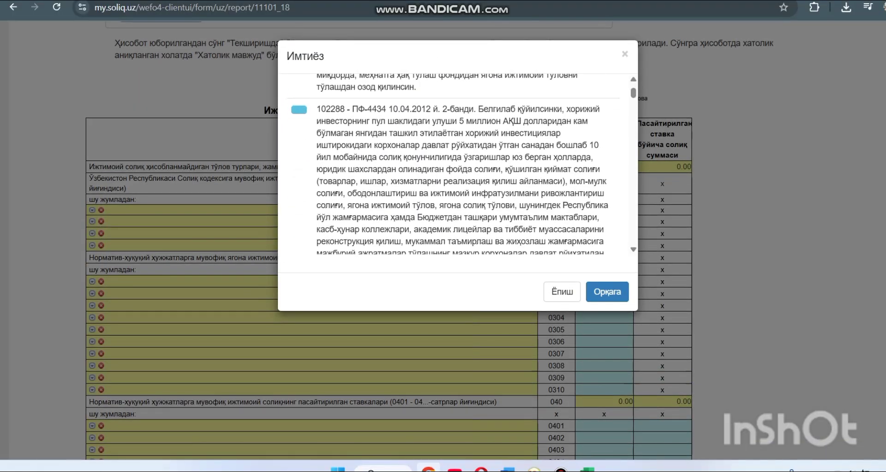
scroll(453, 164, down, 2)
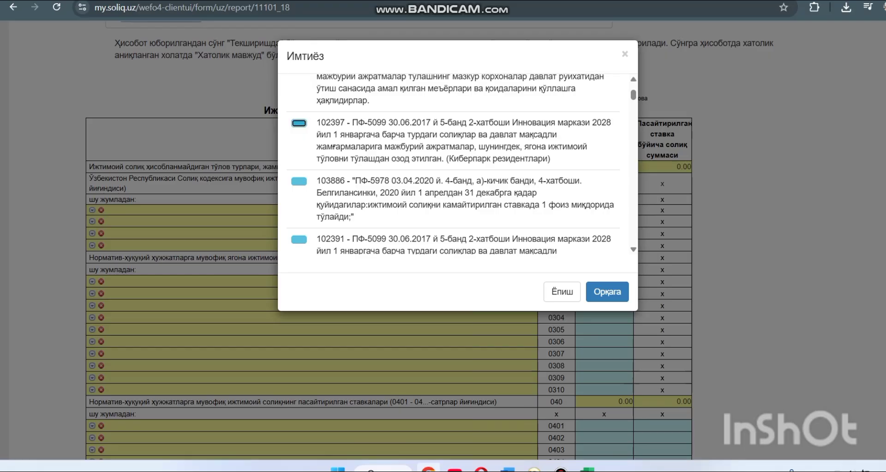
click(299, 123)
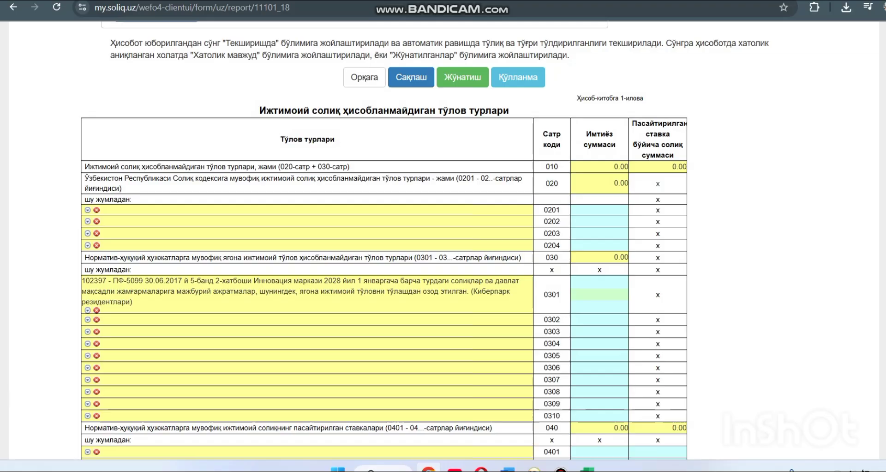
- Enter 50,000,000 as the privilege amount (Имтиёз суммаси) in row 0301
click(599, 295)
text(5,000,00)
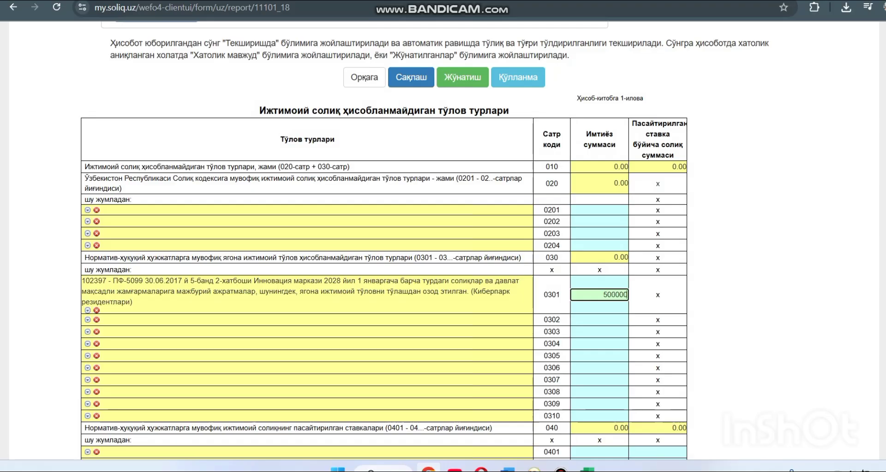
text(0)
key(Tab)
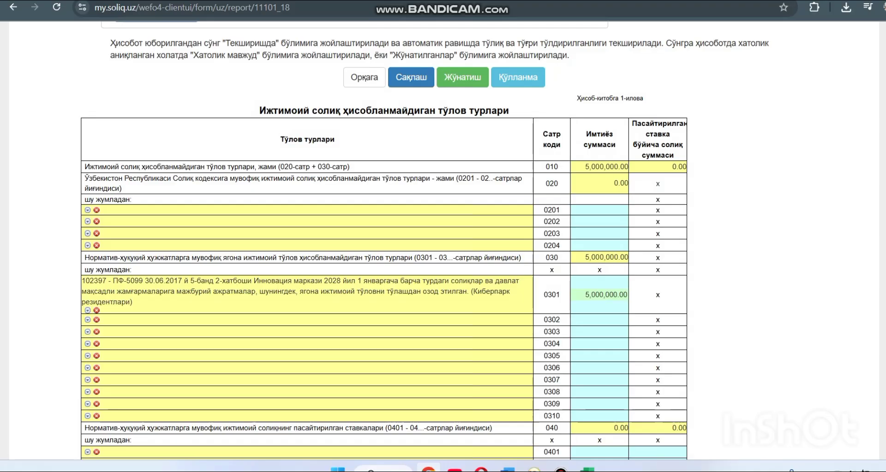
click(596, 294)
text(0)
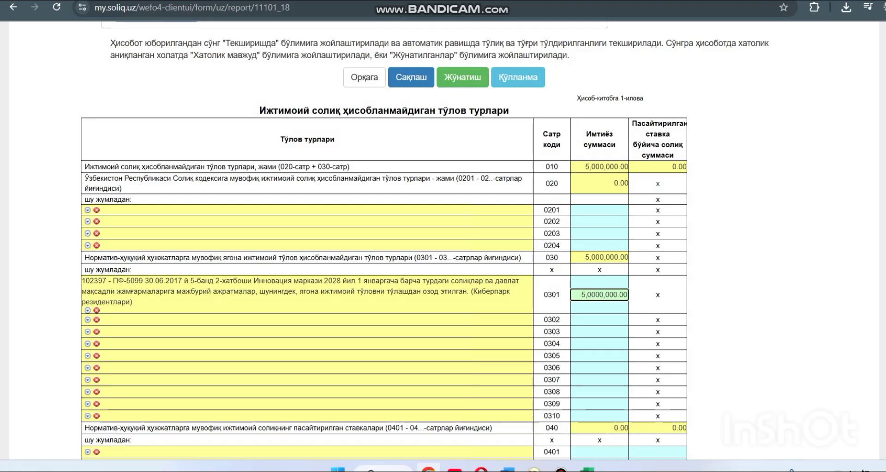
key(Tab)
click(592, 294)
scroll(592, 295, up, 5)
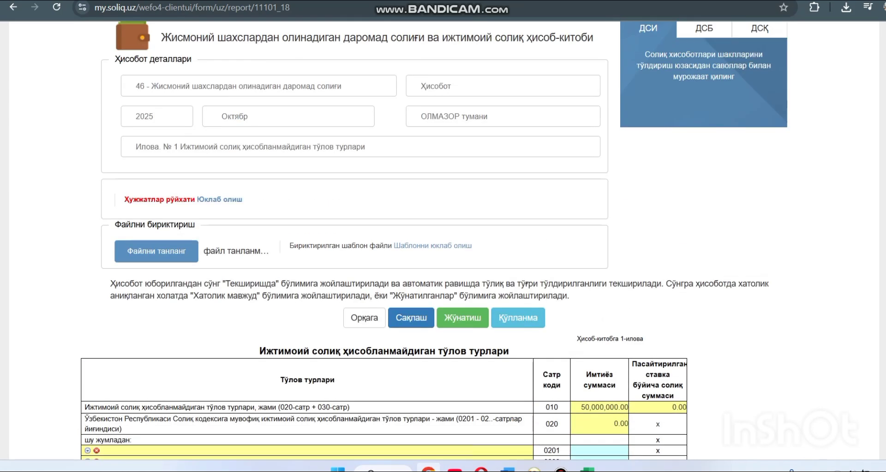
- Return to the main income and social tax calculation (Ҳисоб-китоби) and check its rows 010 to 061
click(360, 147)
click(360, 162)
scroll(443, 259, down, 11)
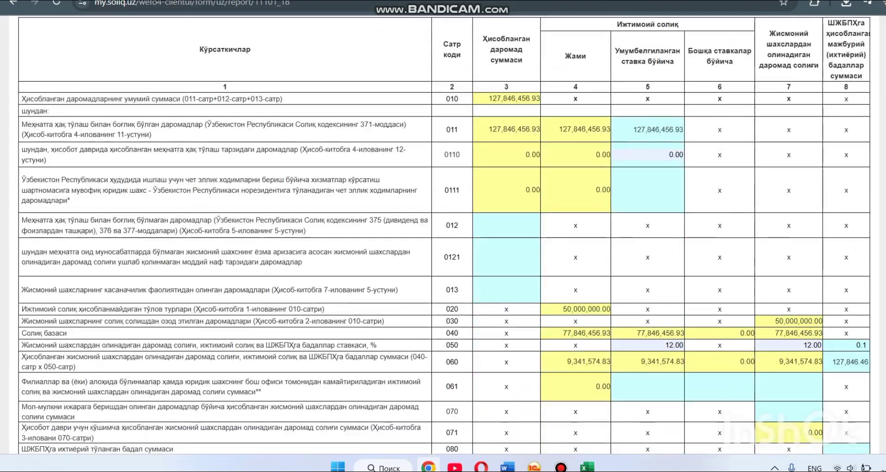
click(648, 387)
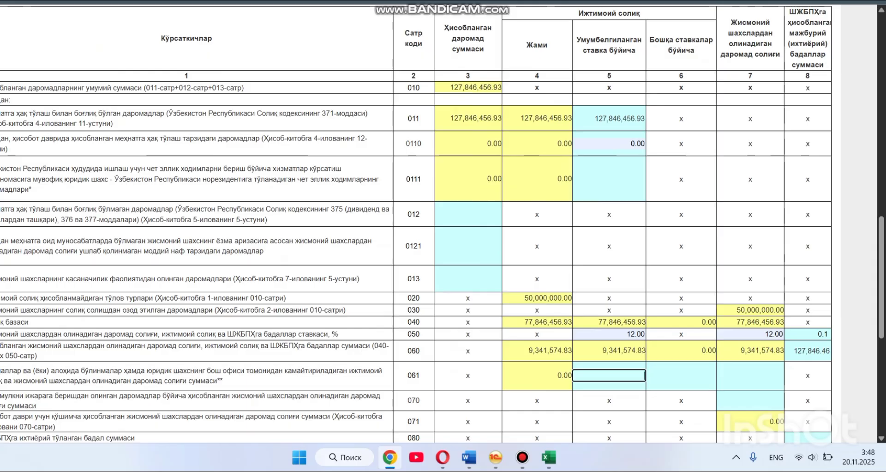
scroll(442, 231, up, 12)
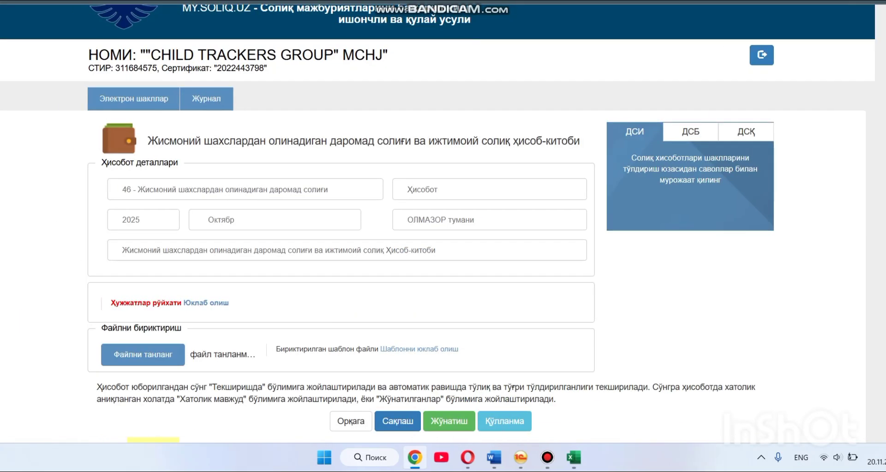
click(361, 250)
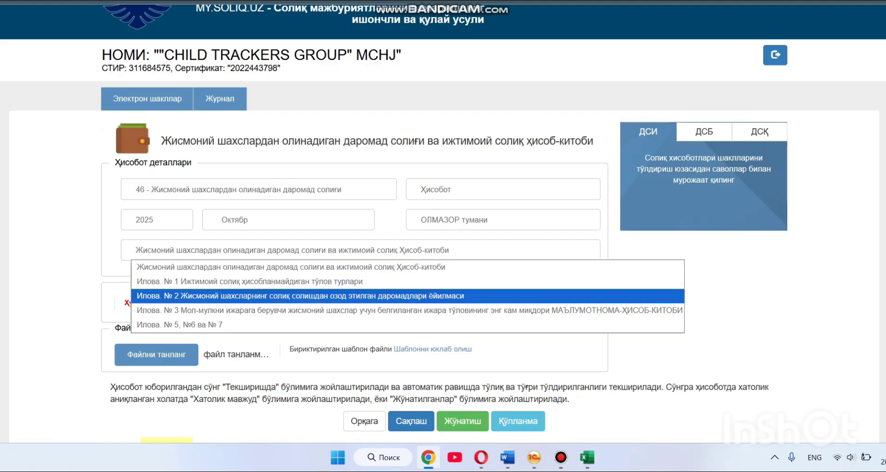
key(Escape)
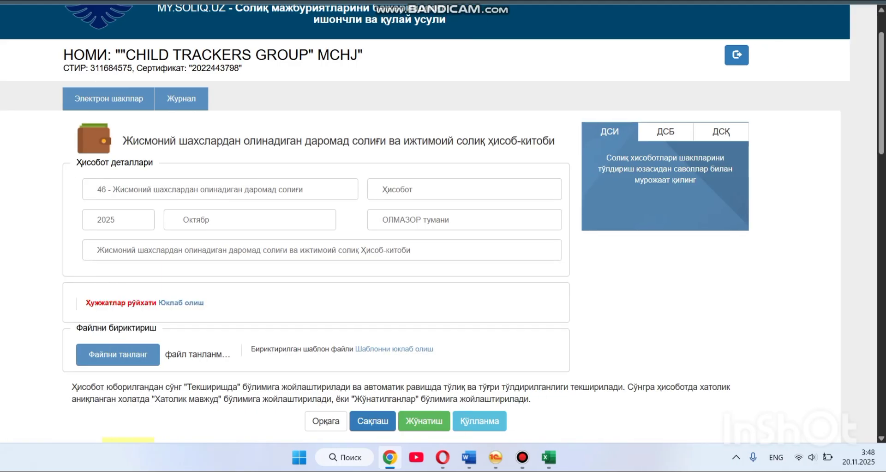
click(360, 250)
key(Escape)
- Attach the file OKTABR.xlsx from the desktop (Рабочий стол) to the report
scroll(443, 230, down, 1)
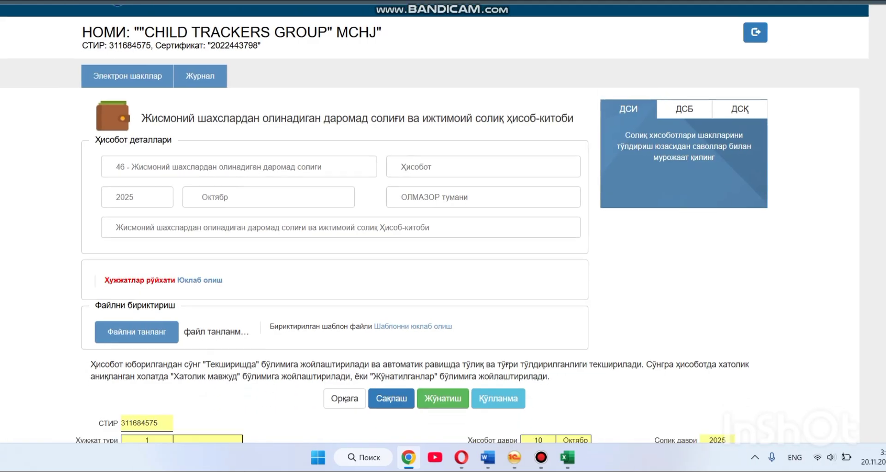
scroll(443, 231, down, 2)
click(156, 234)
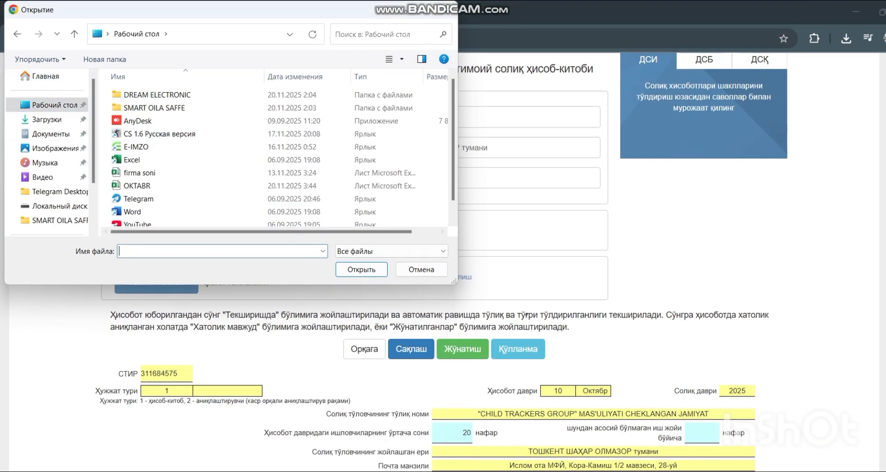
text(OKT)
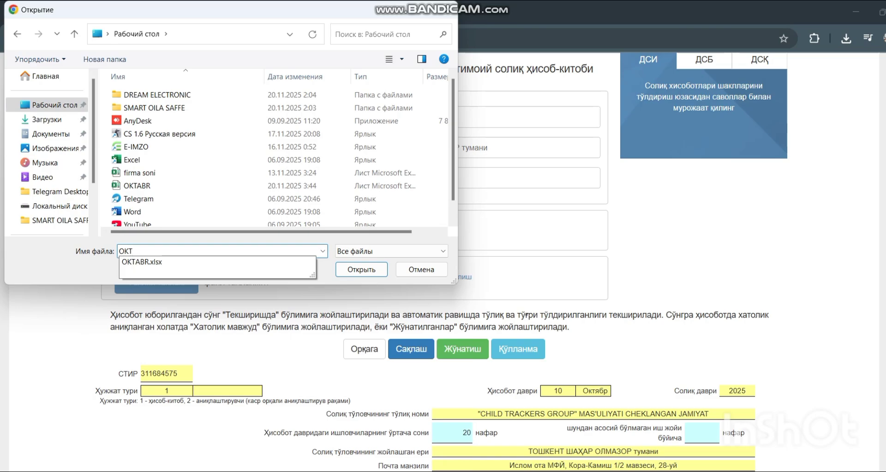
text(ABR)
key(Down)
key(Return)
key(Return)
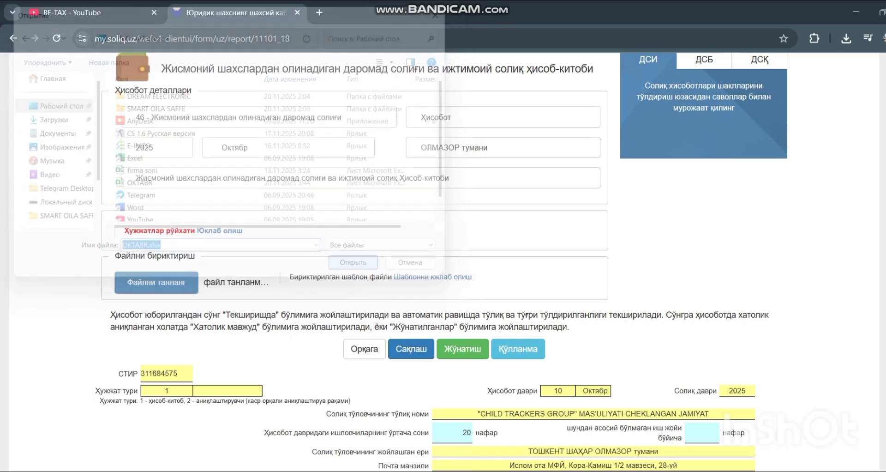
- Review the completed calculation table down to row 090 and the signatory block, including the report's header details
scroll(443, 263, down, 8)
scroll(443, 263, down, 10)
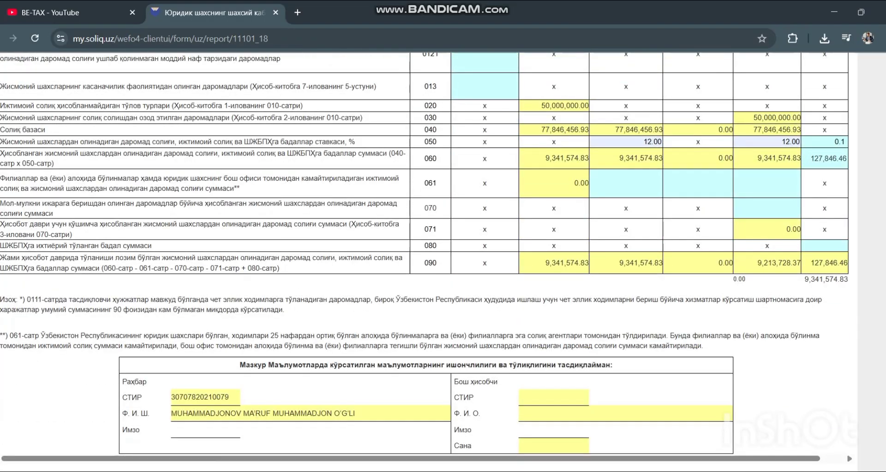
scroll(443, 263, up, 11)
scroll(424, 263, down, 5)
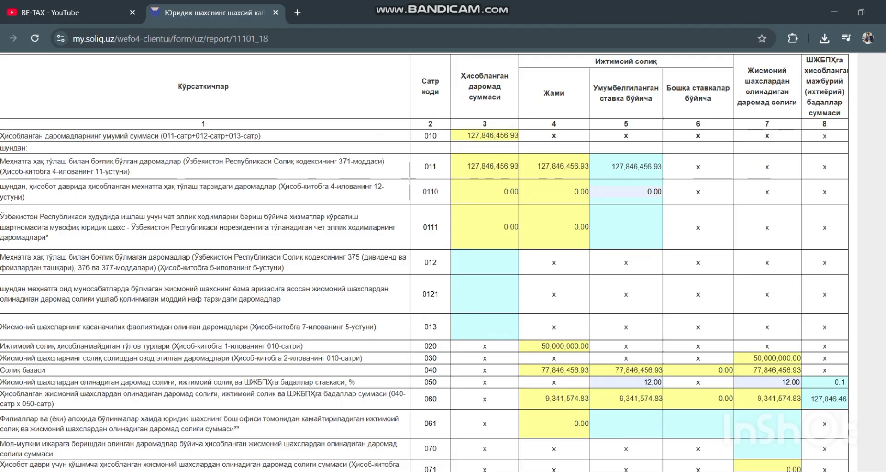
scroll(425, 263, up, 10)
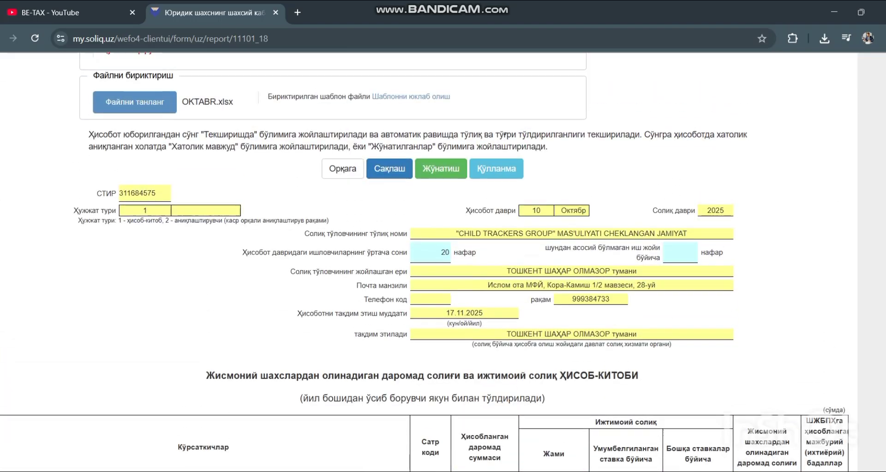